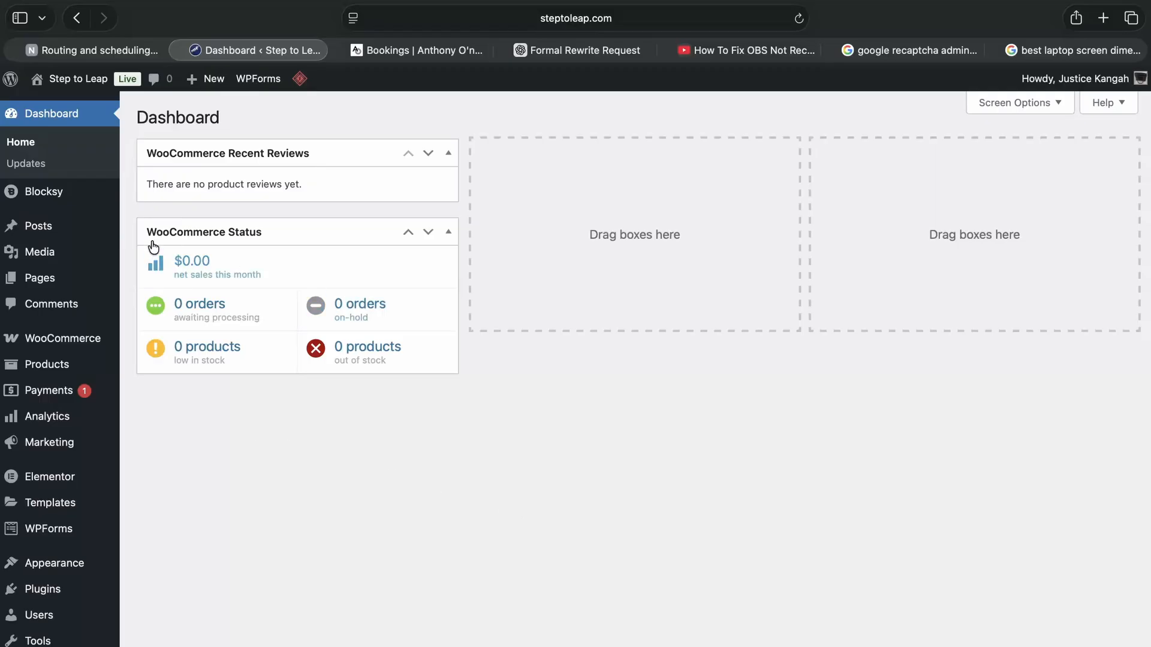
click(298, 301)
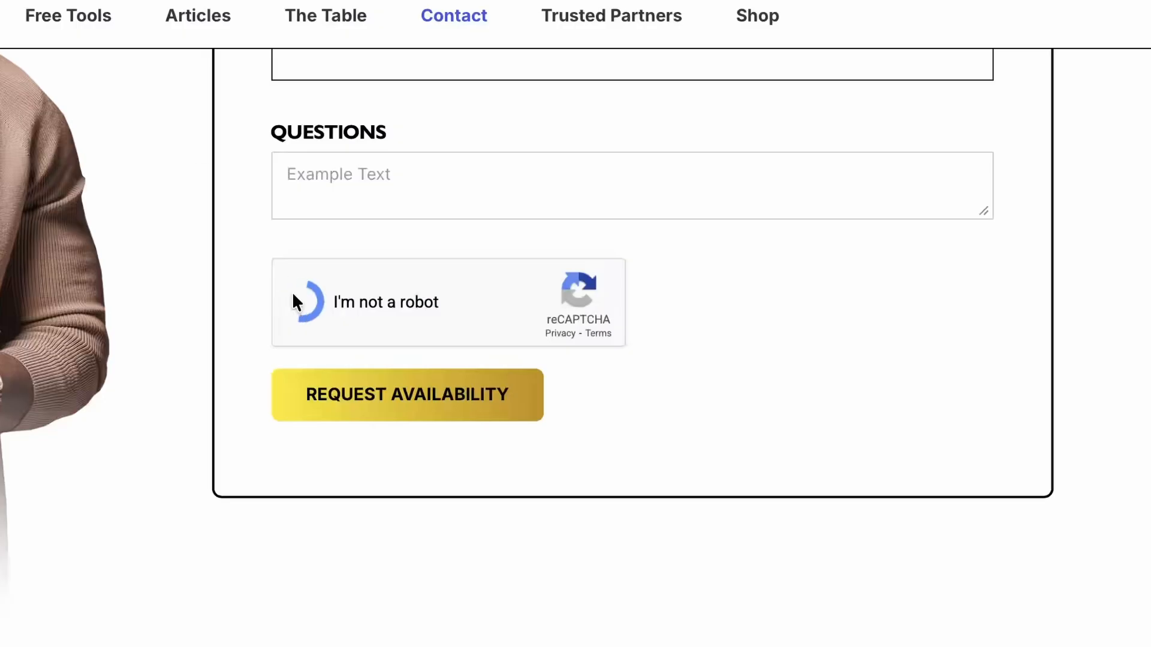
scroll(294, 299, up, 2)
scroll(294, 299, down, 2)
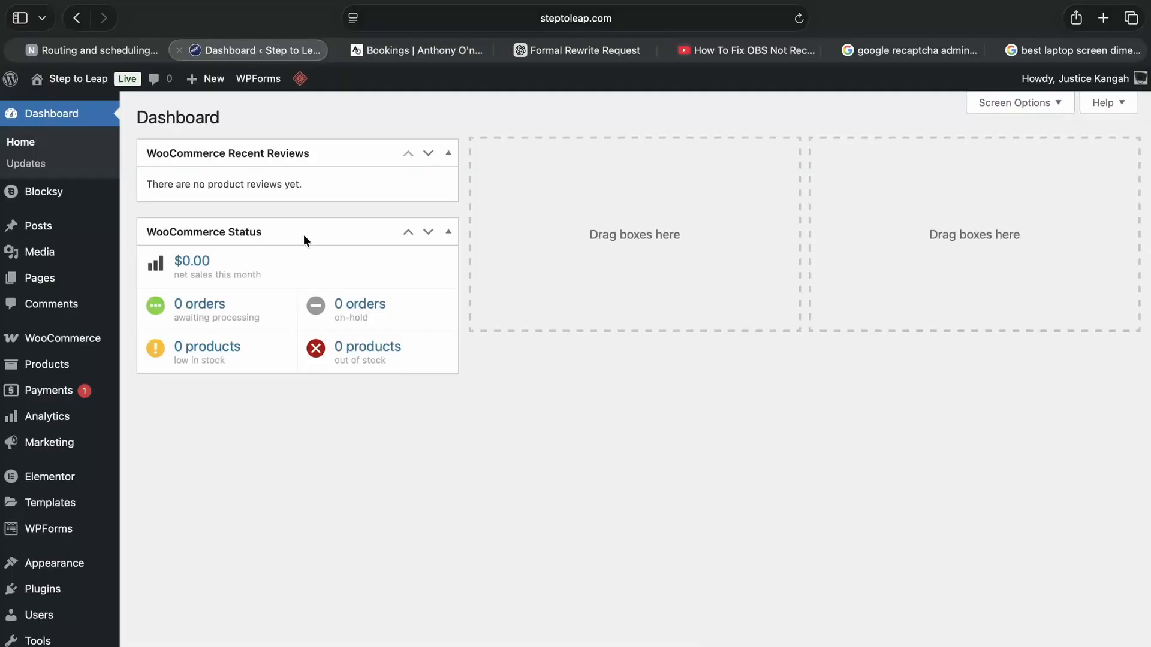
Open the CAPTCHA settings of the WPForms plugin.
mouse_move(42, 539)
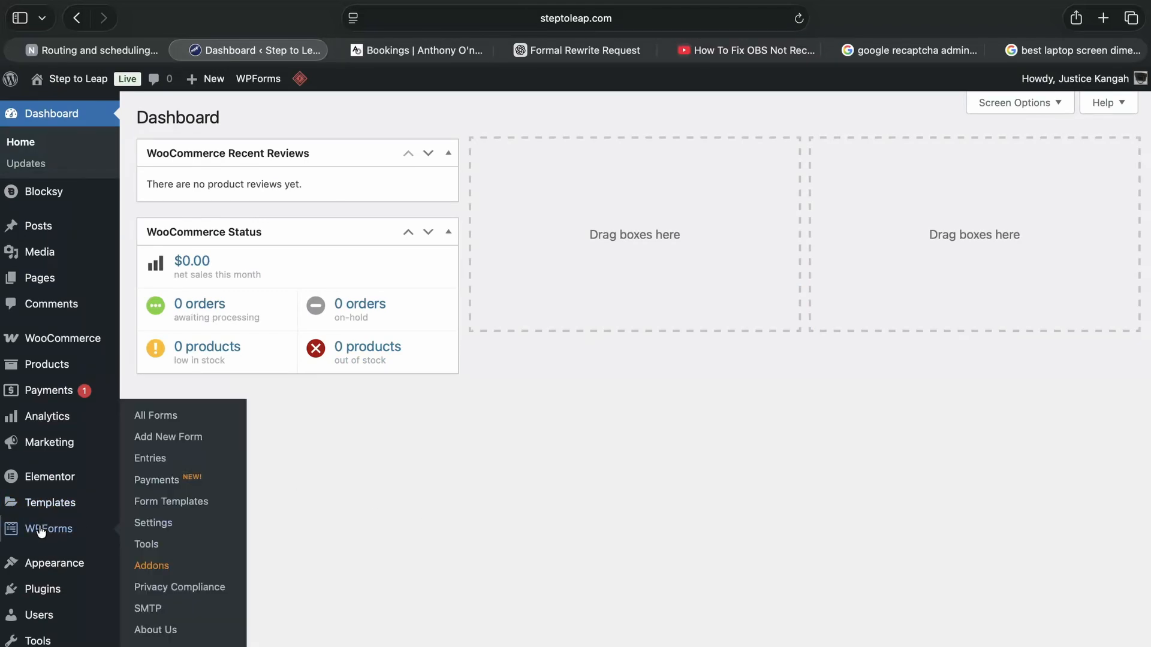
click(40, 530)
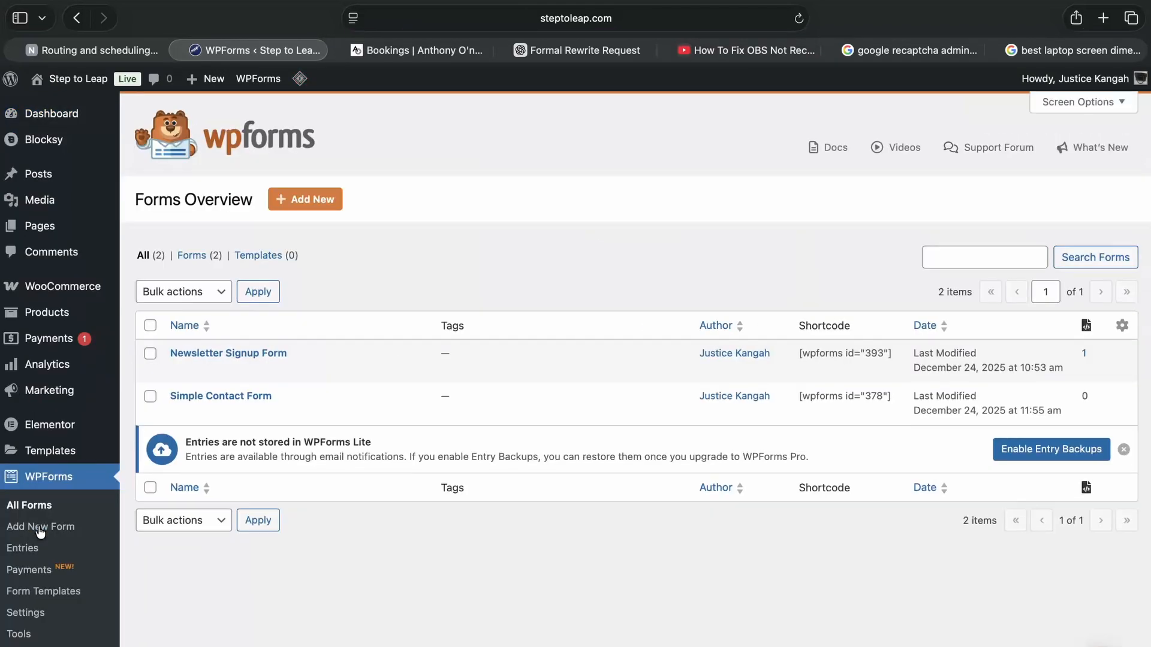
scroll(74, 613, down, 3)
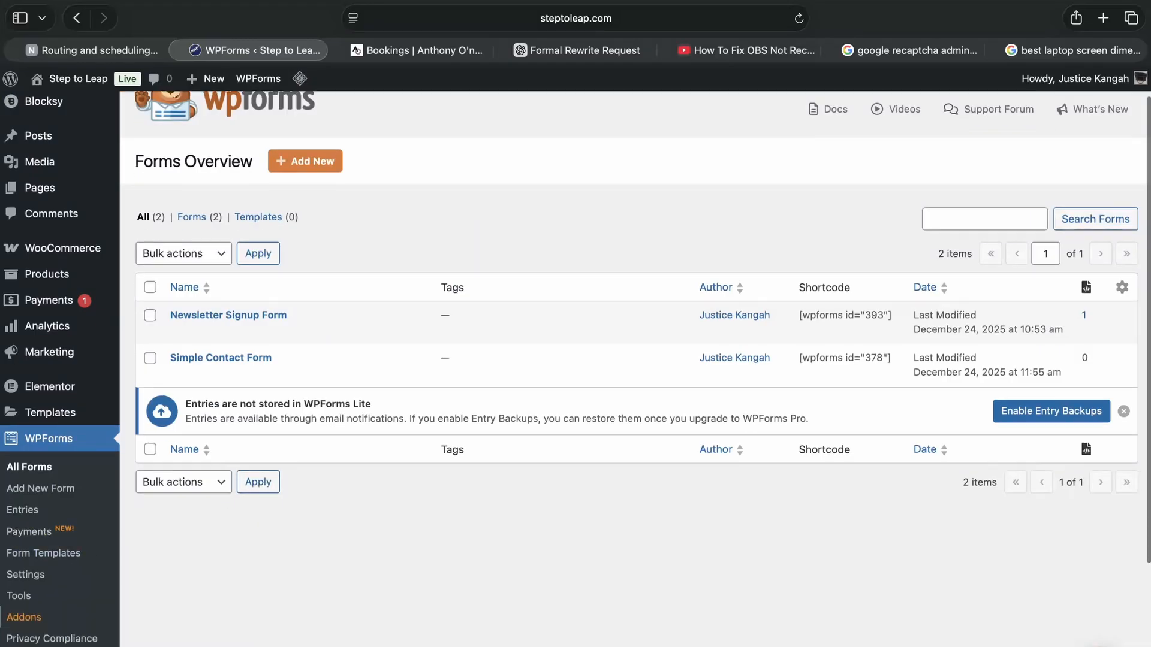
click(34, 535)
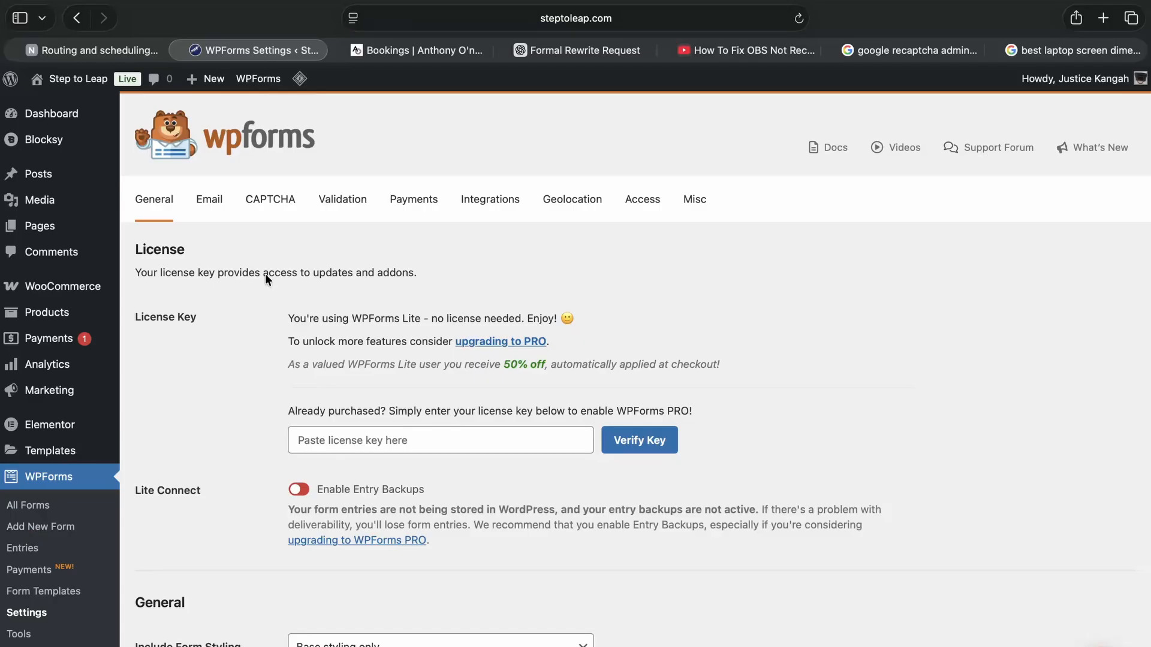
click(274, 204)
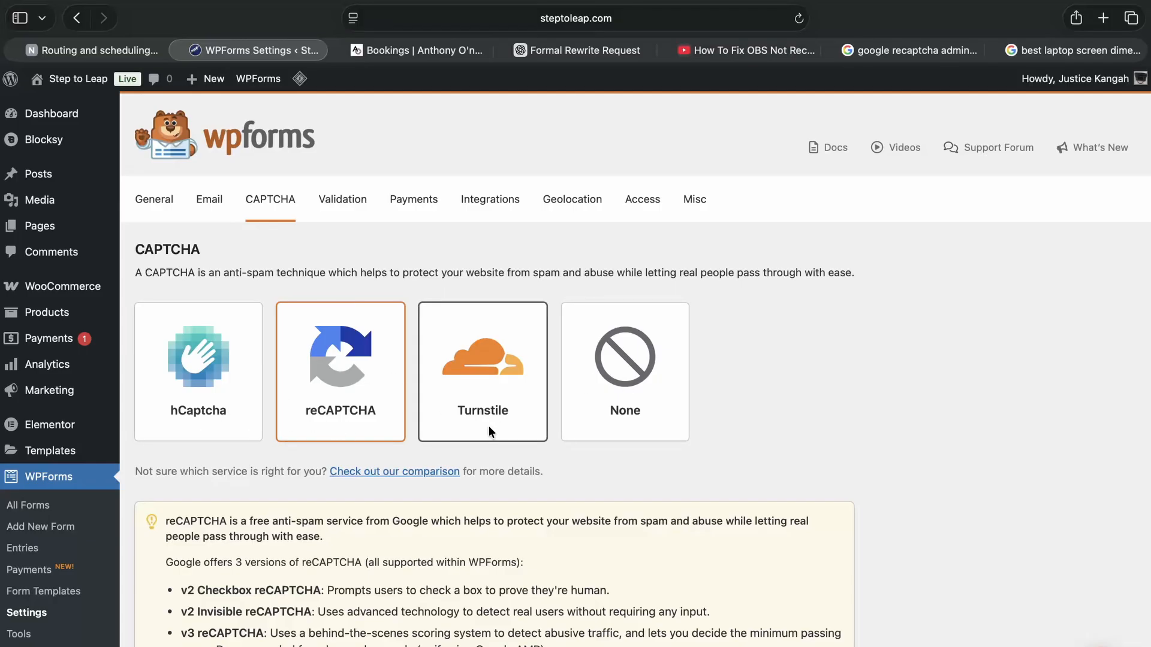
Clear the existing Site Key and Secret Key from the reCAPTCHA settings.
scroll(412, 441, down, 3)
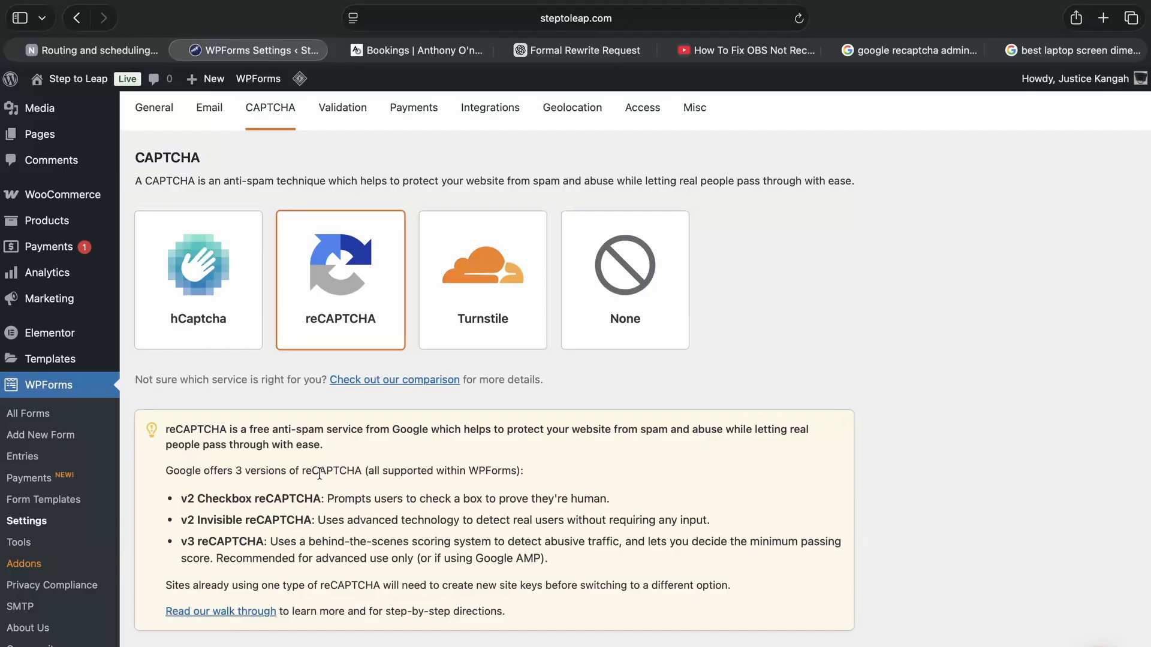
scroll(320, 473, down, 5)
scroll(319, 478, down, 1)
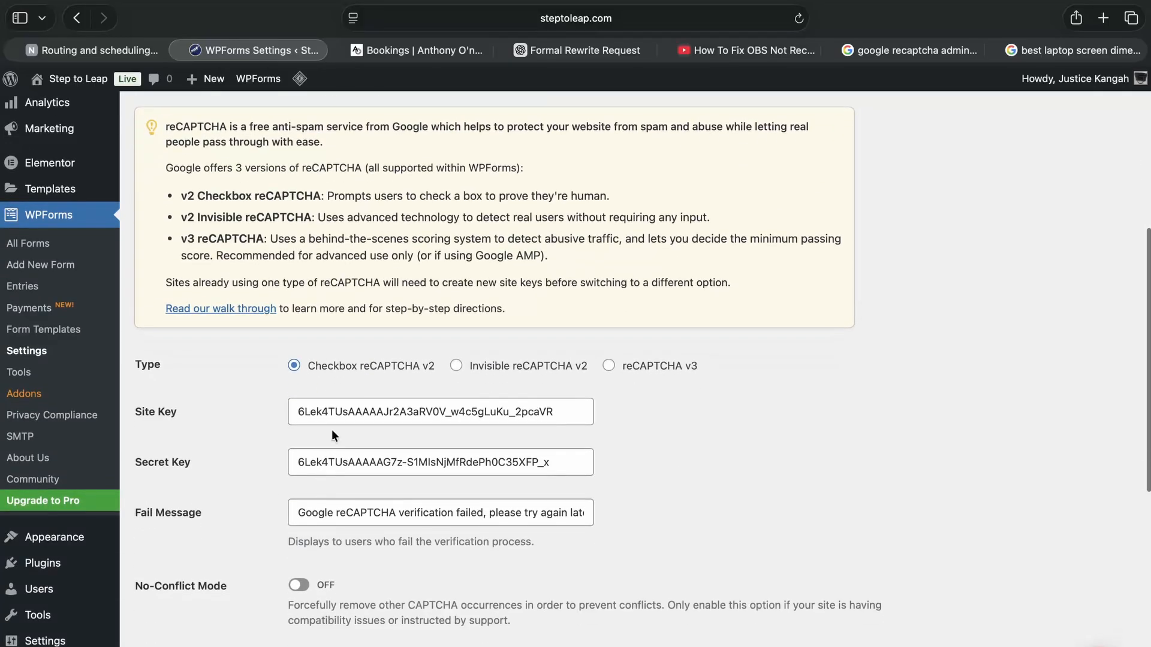
drag(554, 412, 294, 410)
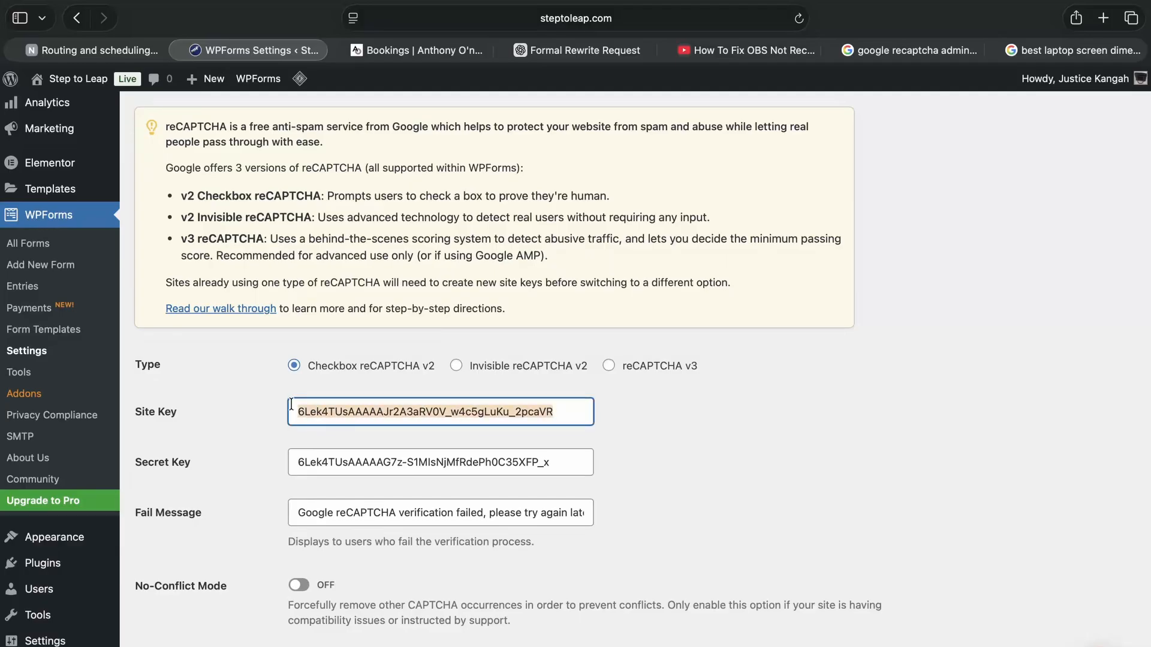
key(BackSpace)
drag(552, 462, 279, 472)
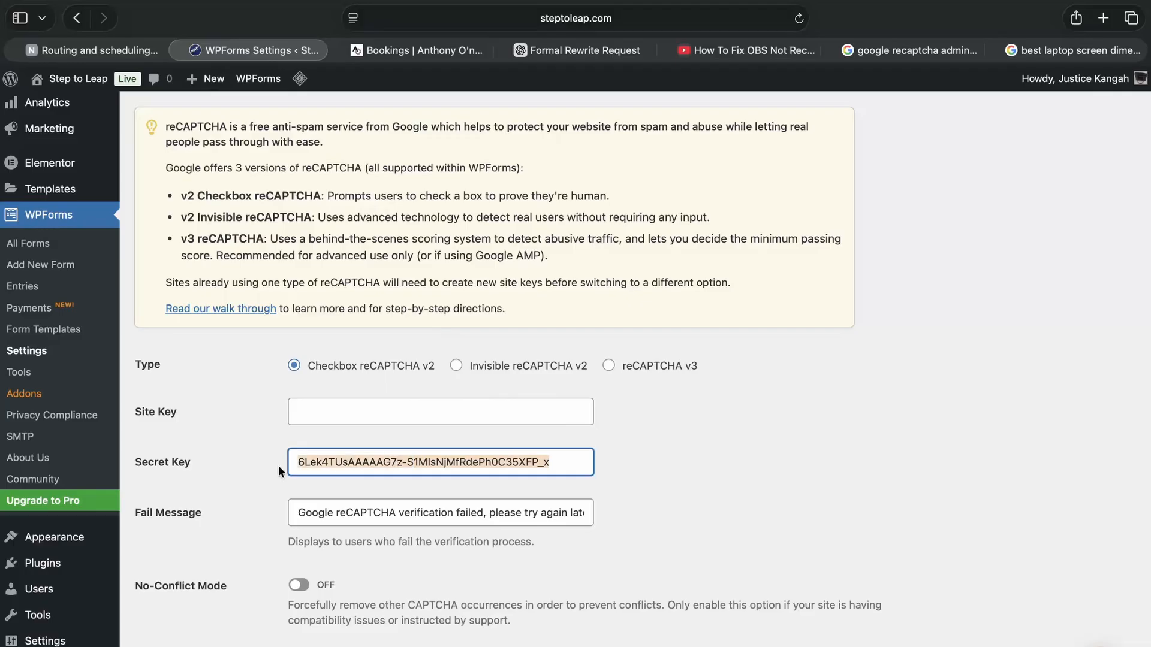
key(BackSpace)
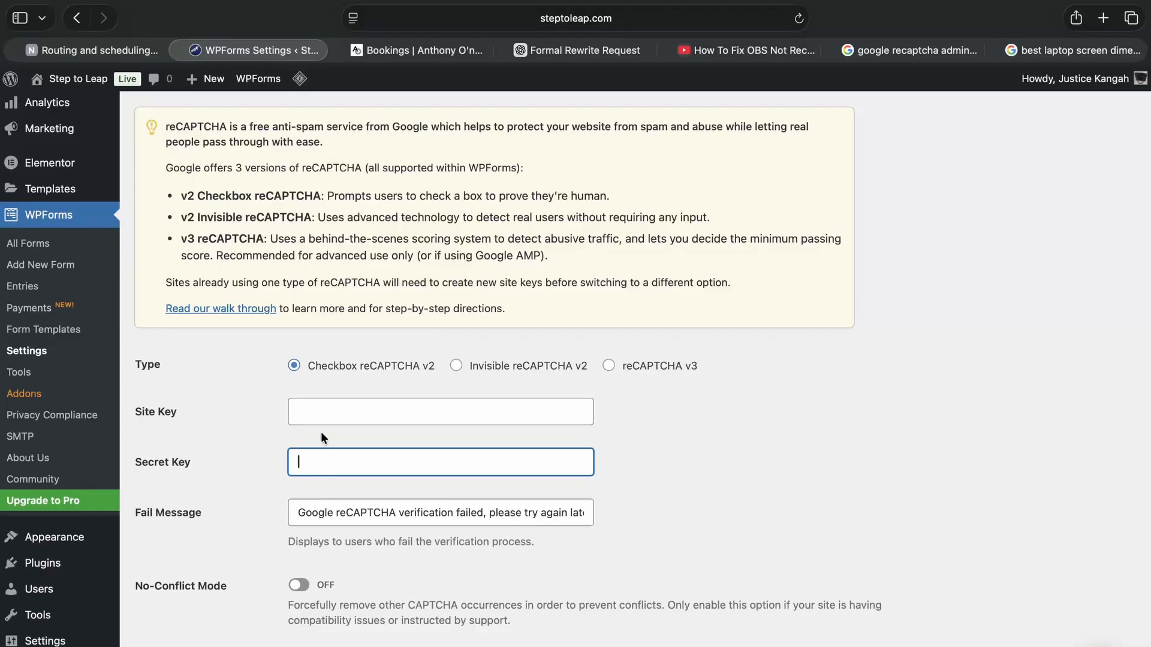
Choose Checkbox reCAPTCHA v2 as the reCAPTCHA type.
scroll(351, 433, down, 1)
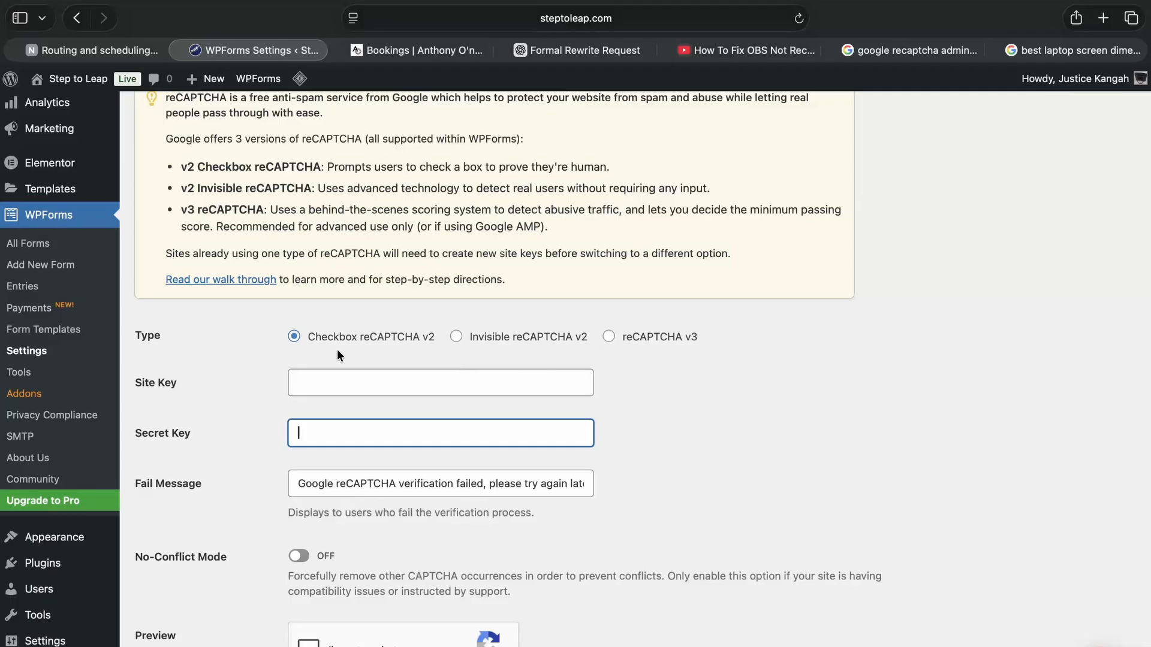
click(302, 339)
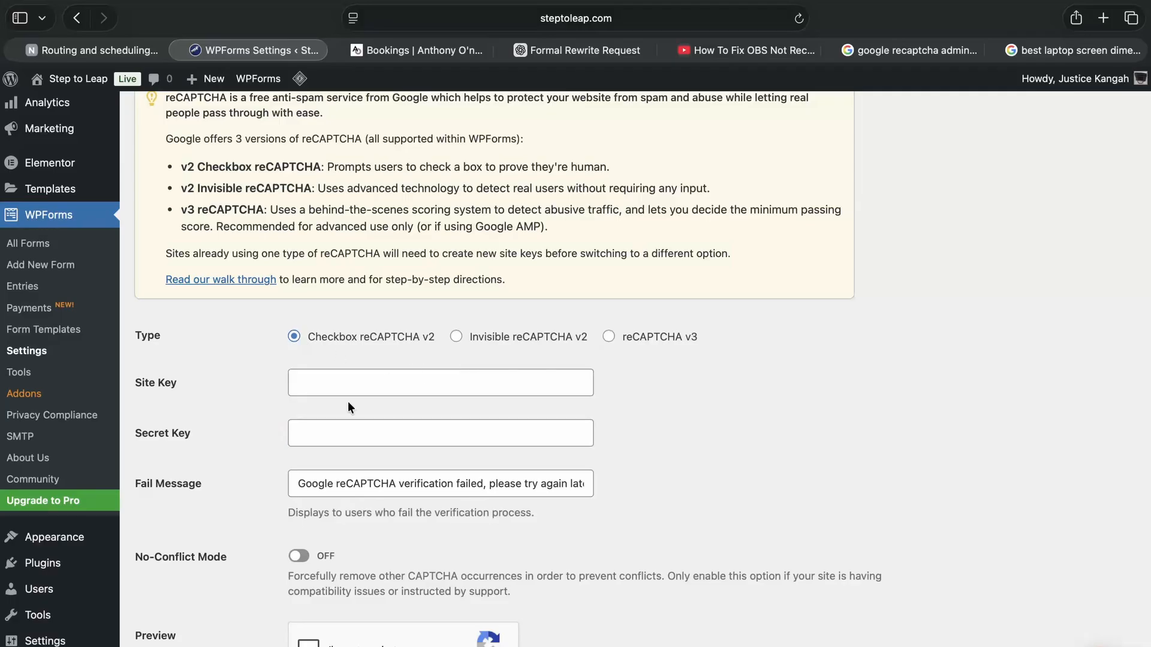
scroll(348, 407, down, 3)
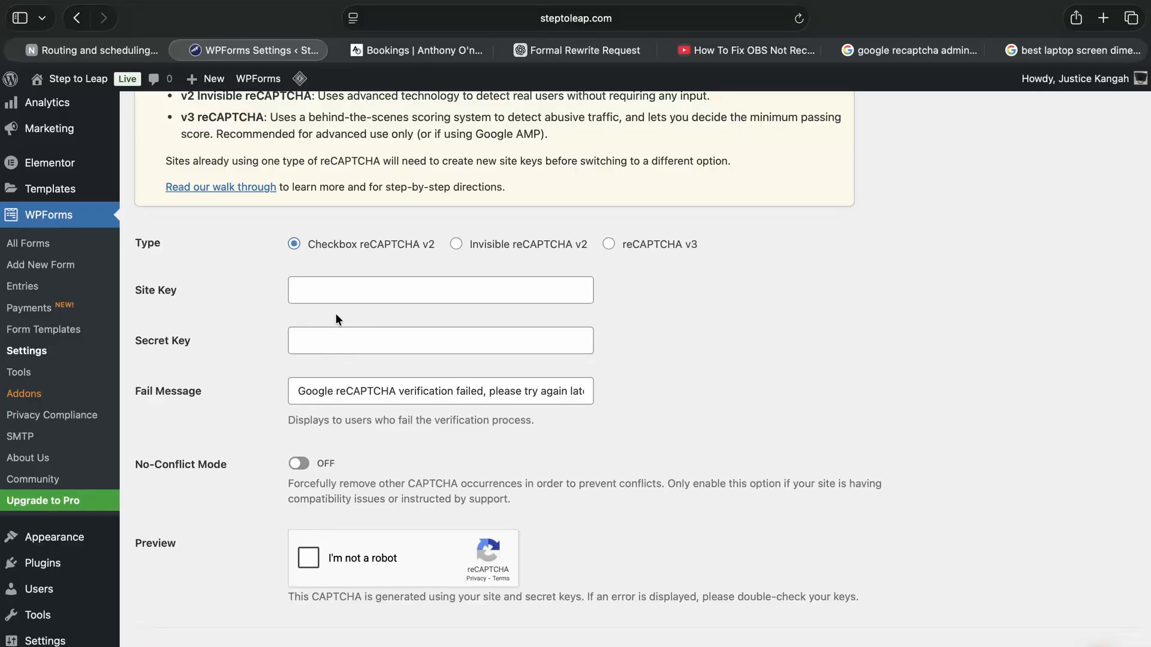
Switch to the Google search for the reCAPTCHA admin console and open Google's form for registering a new reCAPTCHA site.
click(911, 50)
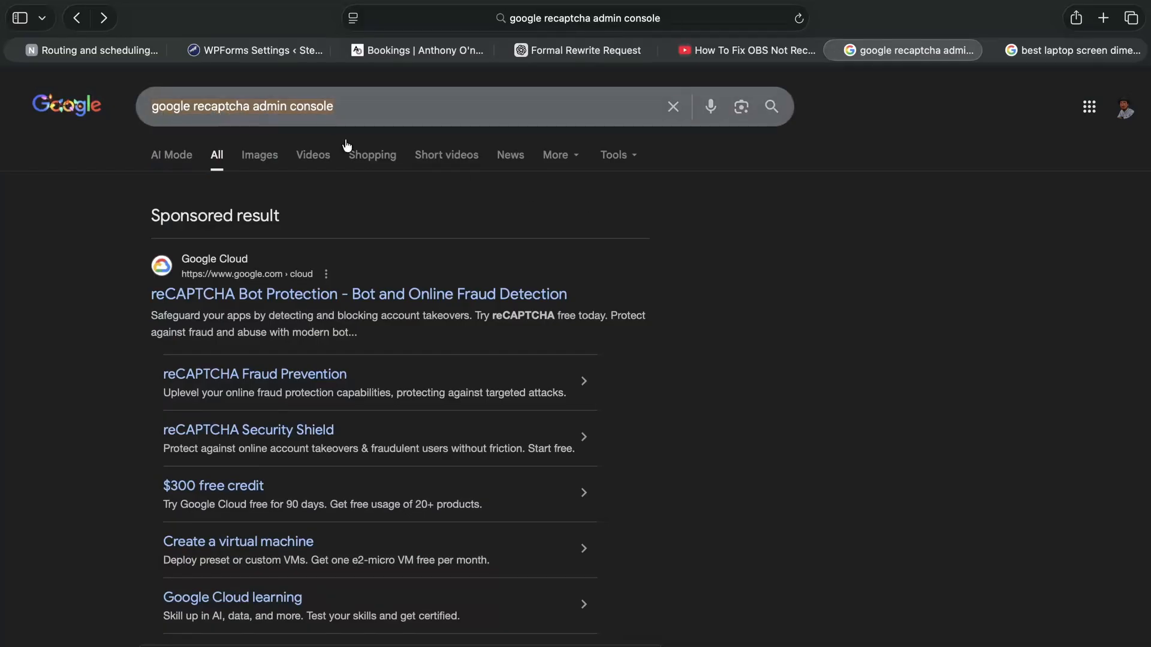
click(238, 305)
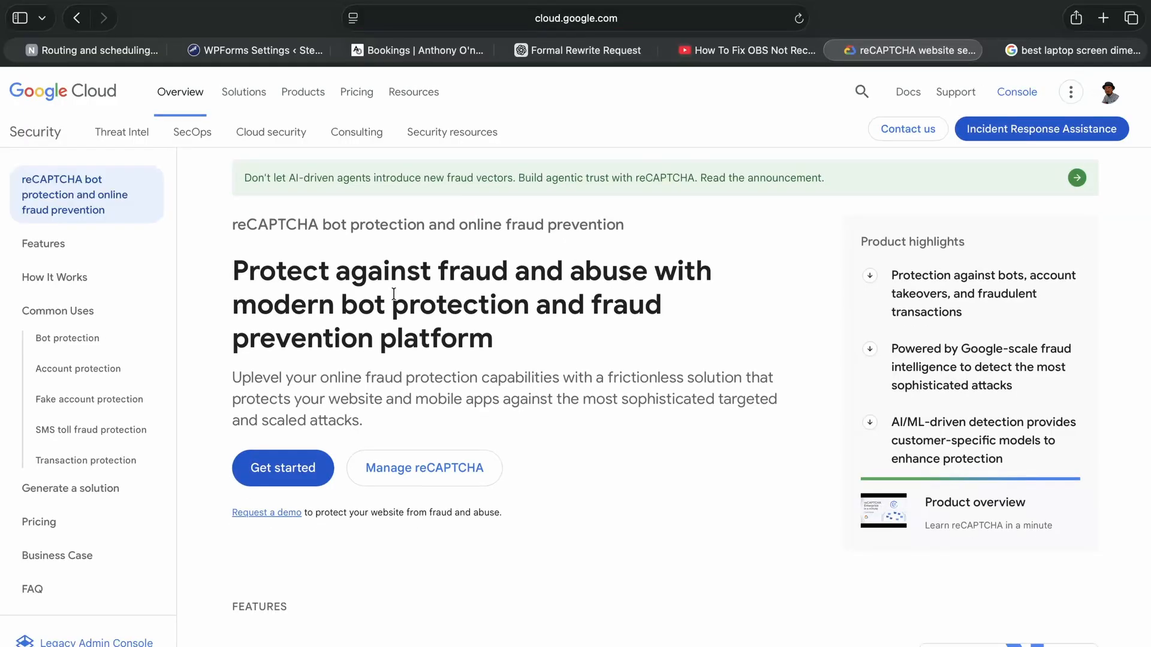
scroll(553, 289, down, 6)
scroll(553, 283, up, 6)
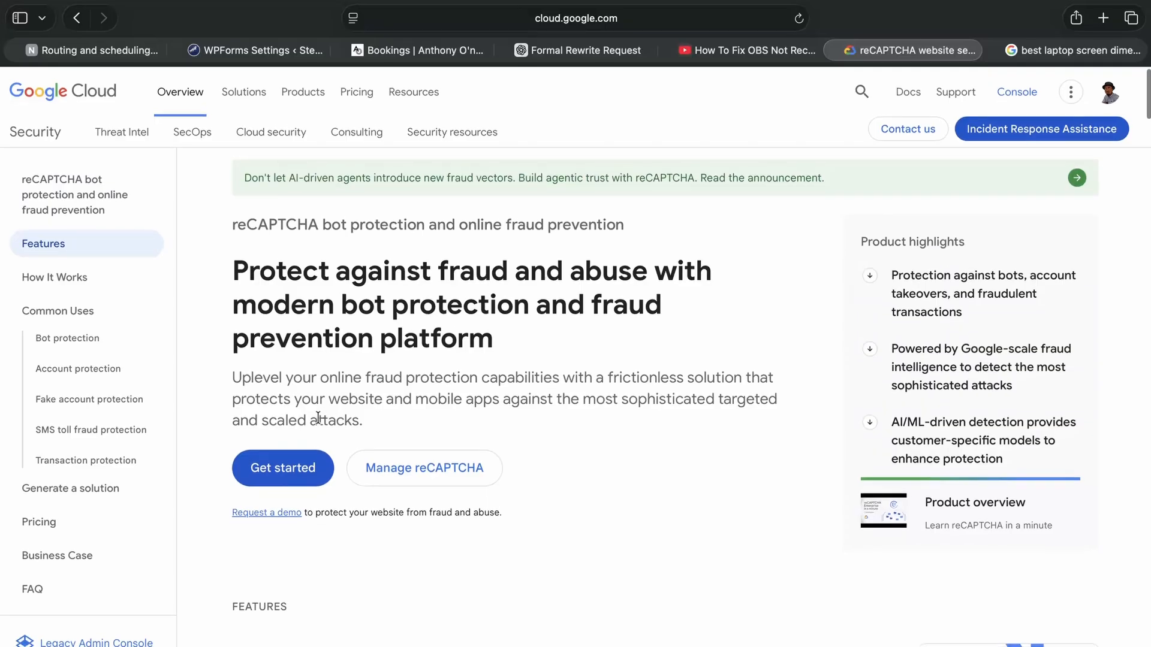
click(281, 469)
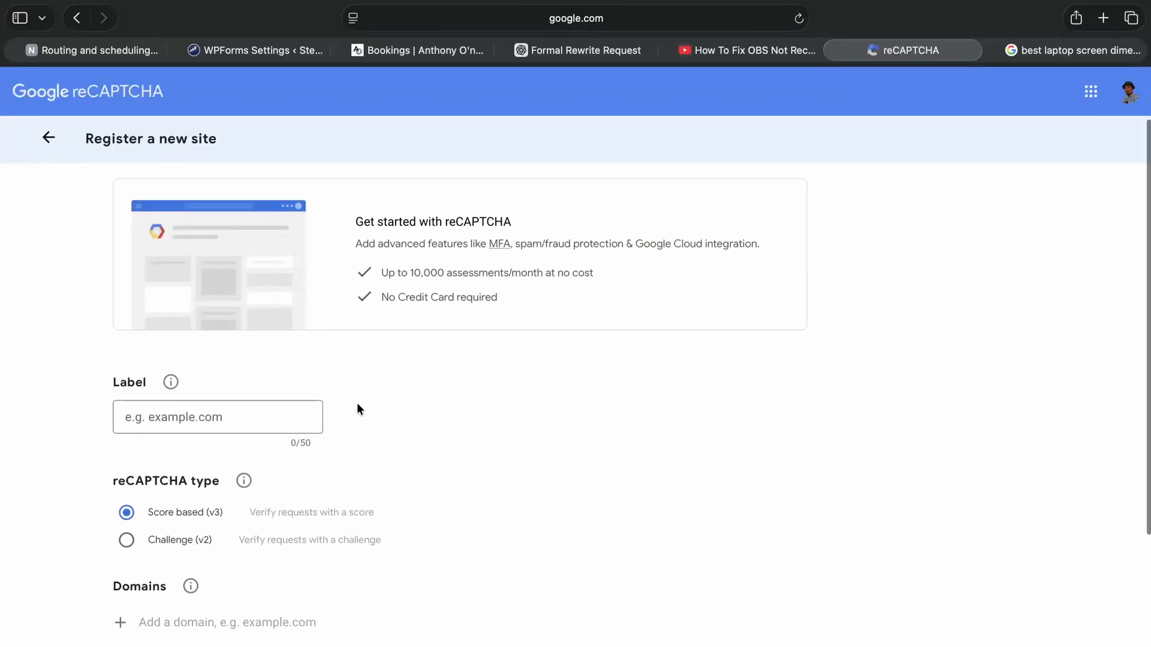
Label the new reCAPTCHA site "Step to Leap".
scroll(358, 407, down, 2)
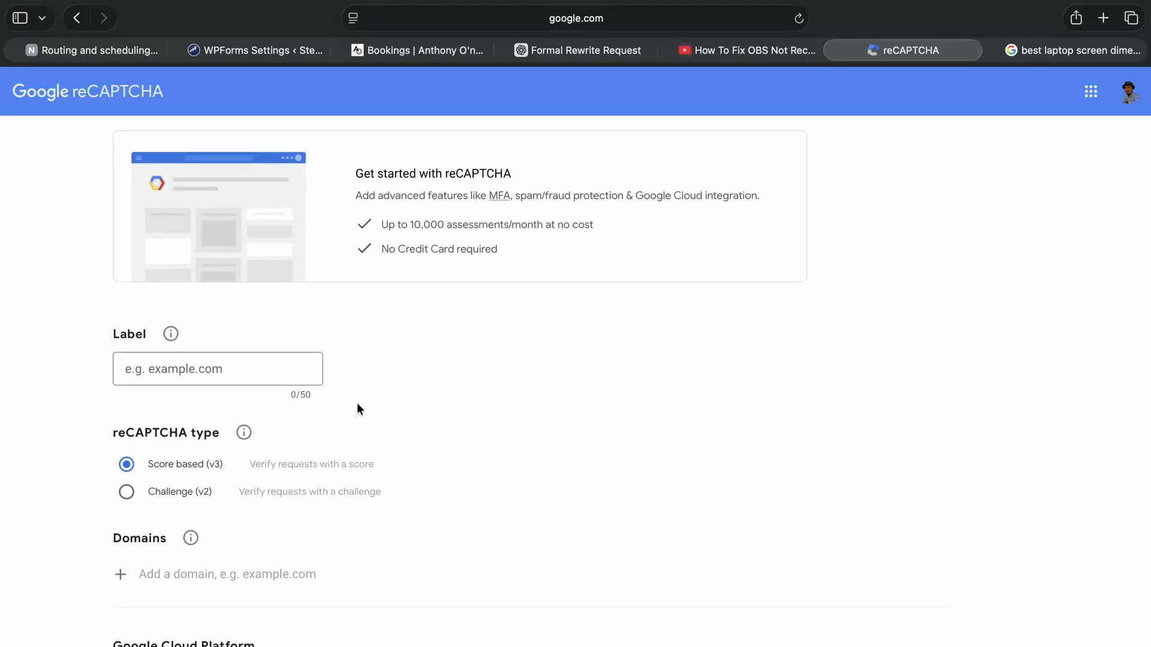
scroll(358, 409, up, 2)
scroll(358, 409, down, 4)
scroll(357, 405, down, 6)
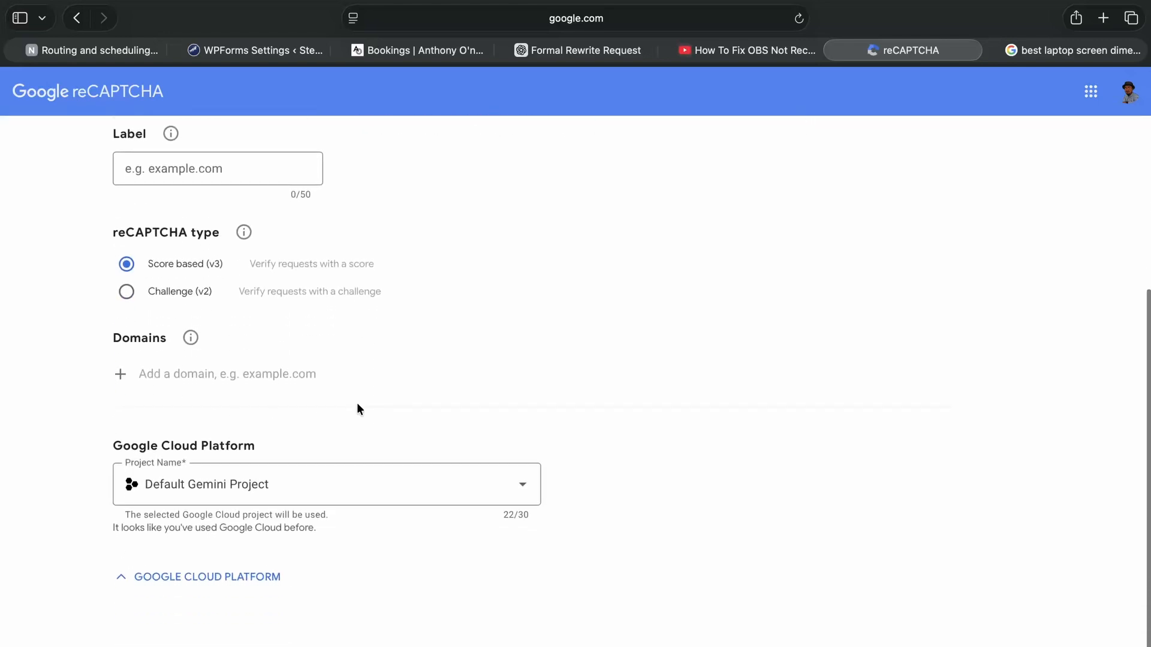
scroll(357, 405, up, 10)
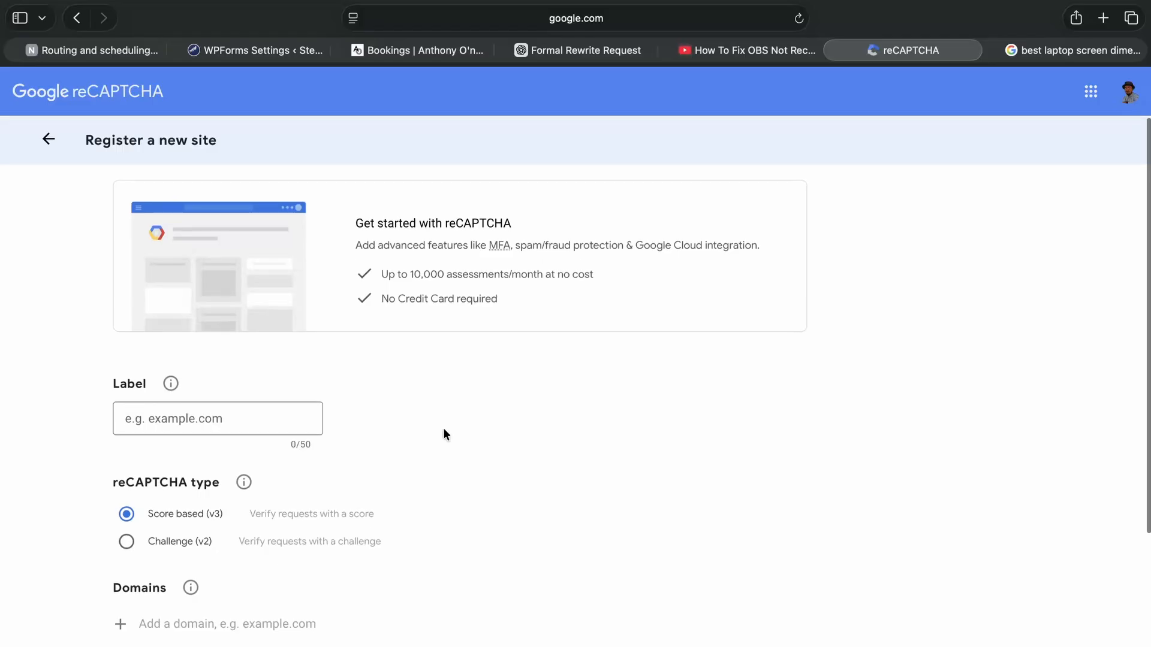
click(169, 422)
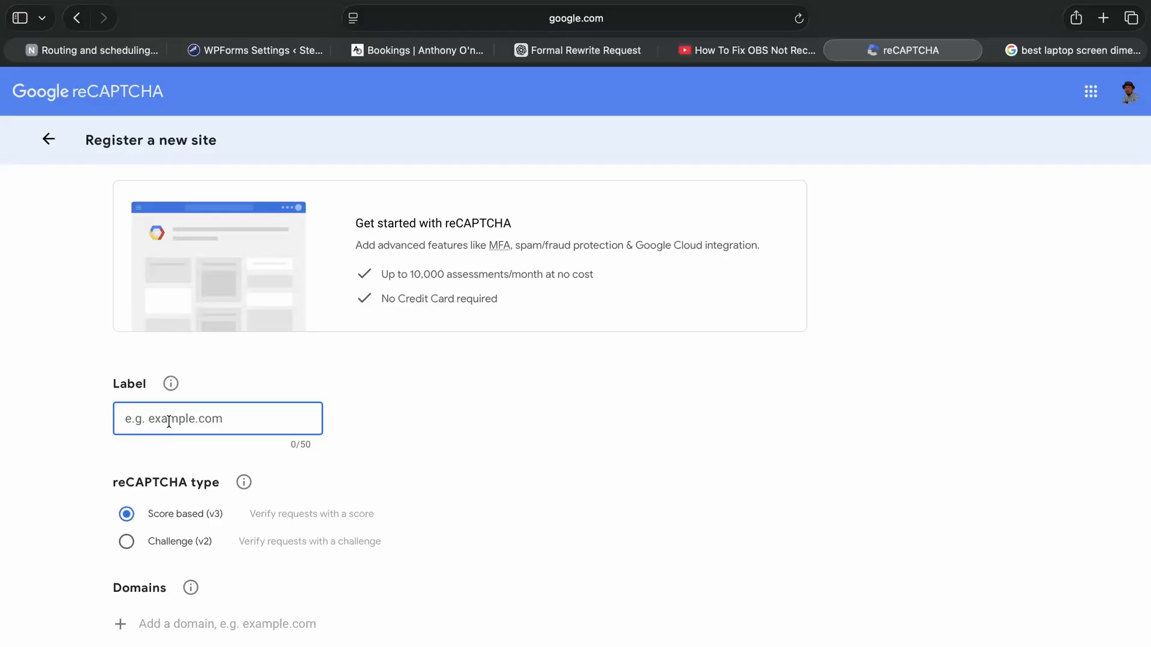
text(S)
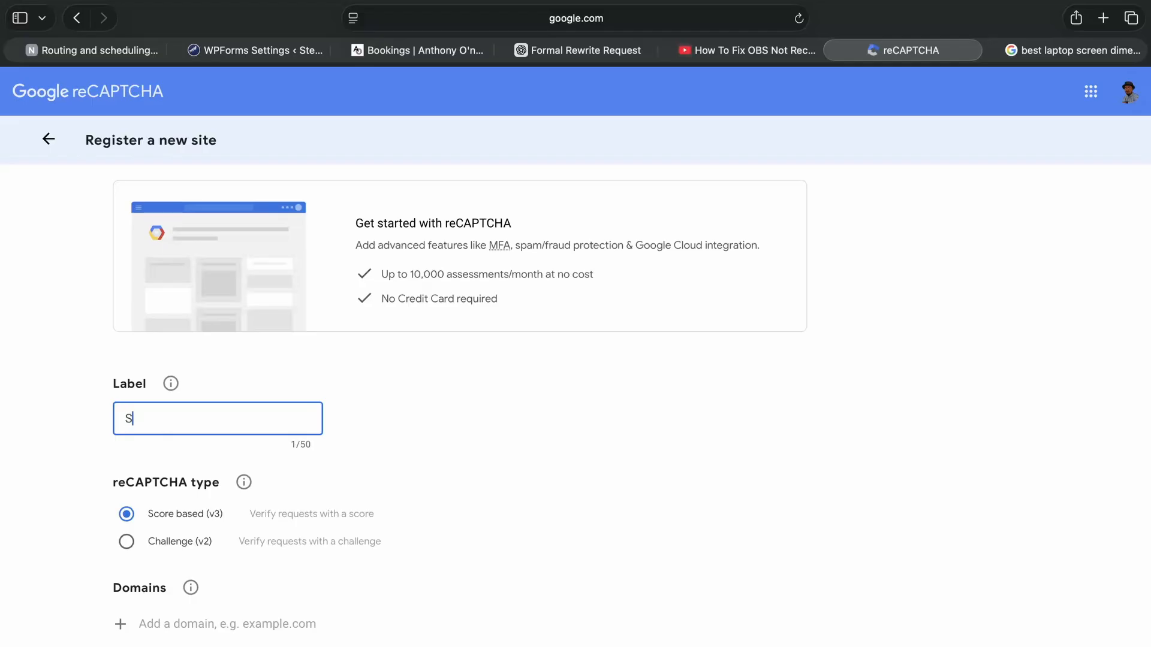
text(tep to Leap)
Set the reCAPTCHA type to Challenge (v2) with the "I'm not a robot" Checkbox option.
scroll(370, 415, down, 3)
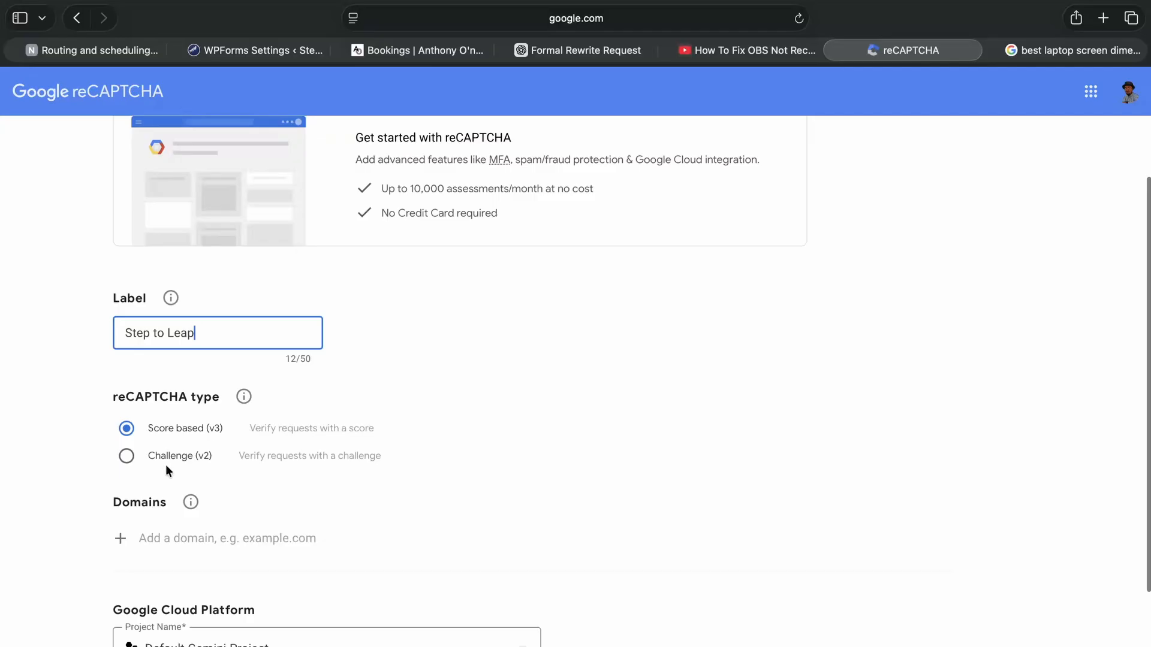
scroll(165, 465, down, 1)
click(127, 412)
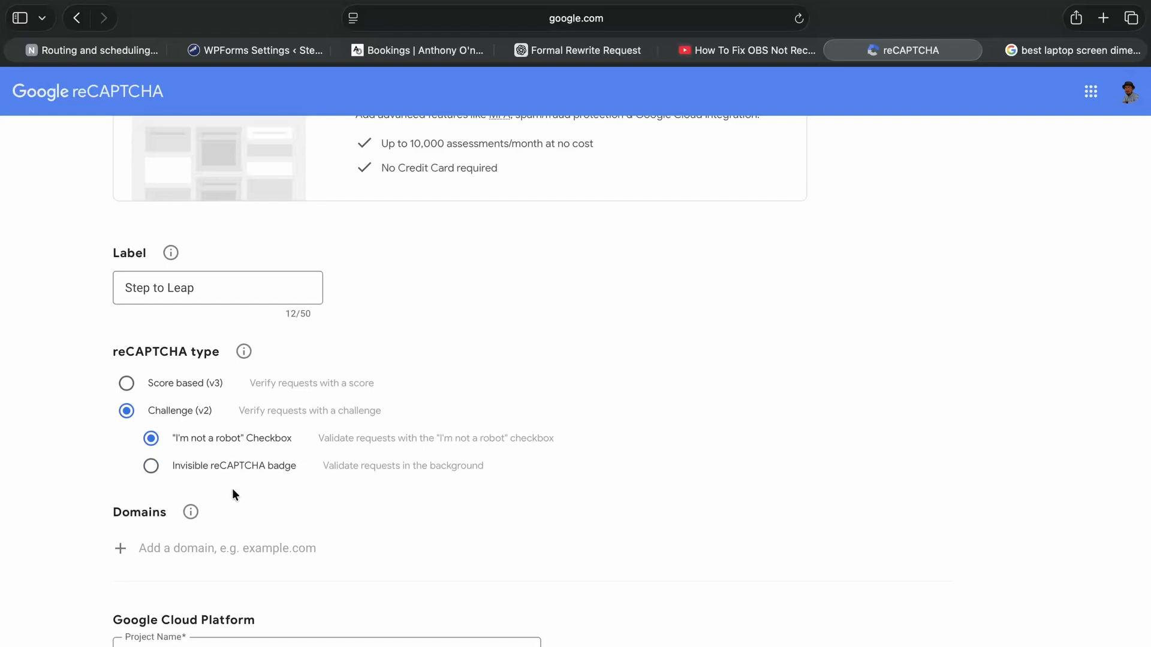
click(154, 438)
Enter steptoleap.com as the site's domain and submit the registration.
scroll(268, 441, down, 3)
click(225, 430)
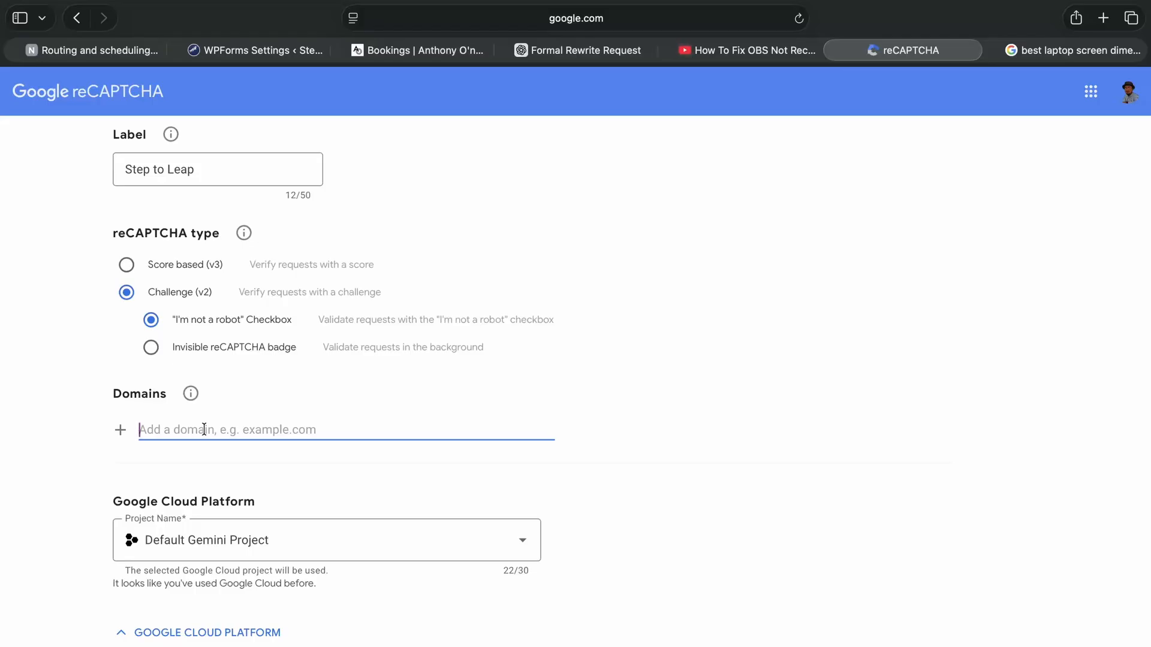
text(s)
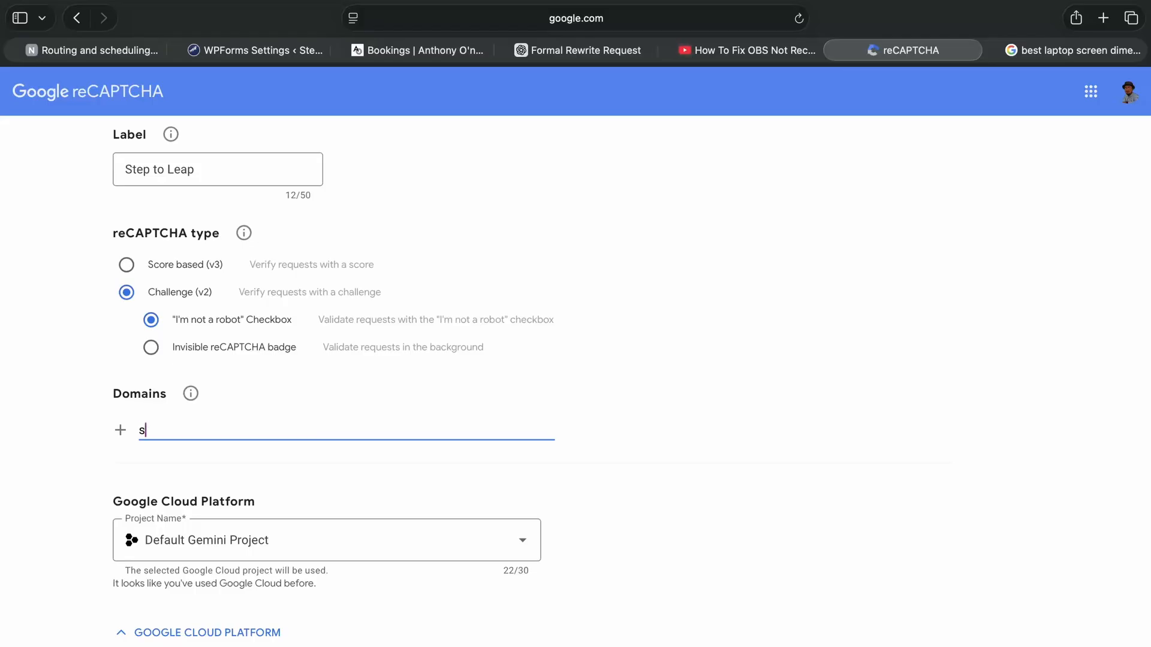
text(teptoleap.com)
scroll(264, 420, down, 2)
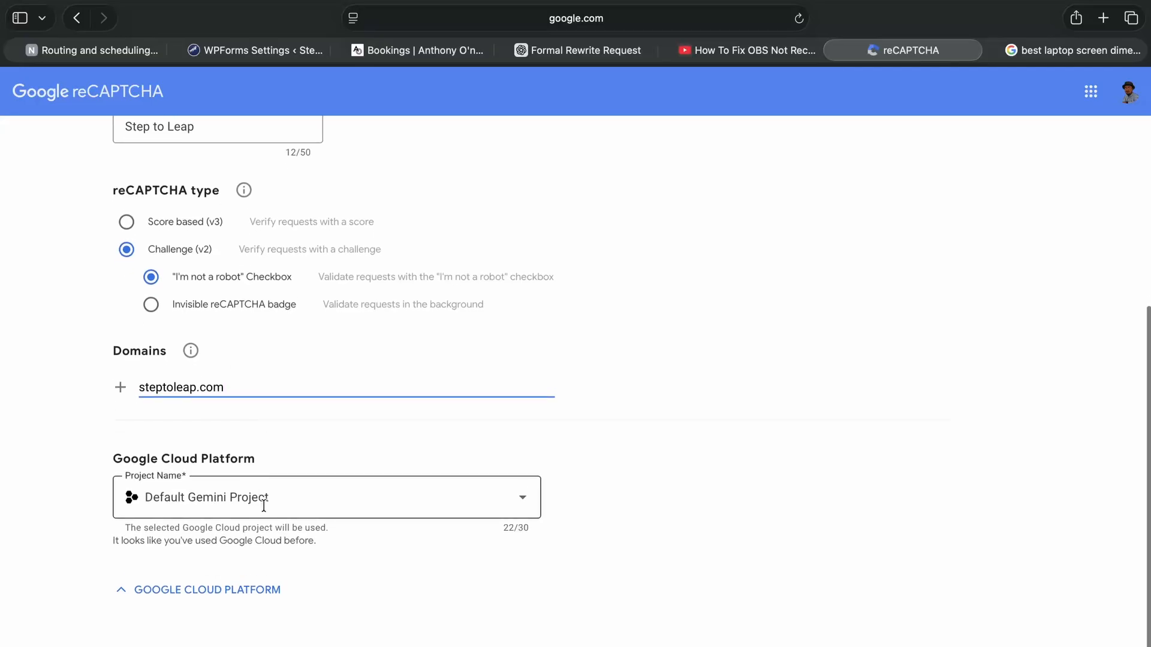
scroll(365, 632, down, 1)
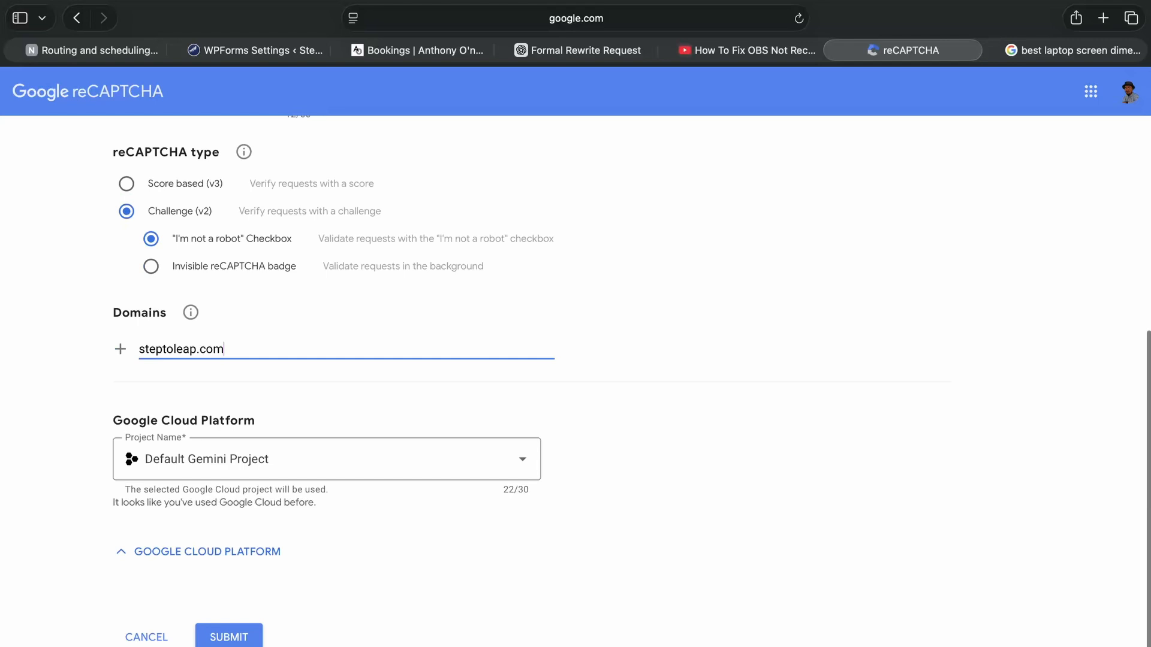
click(229, 639)
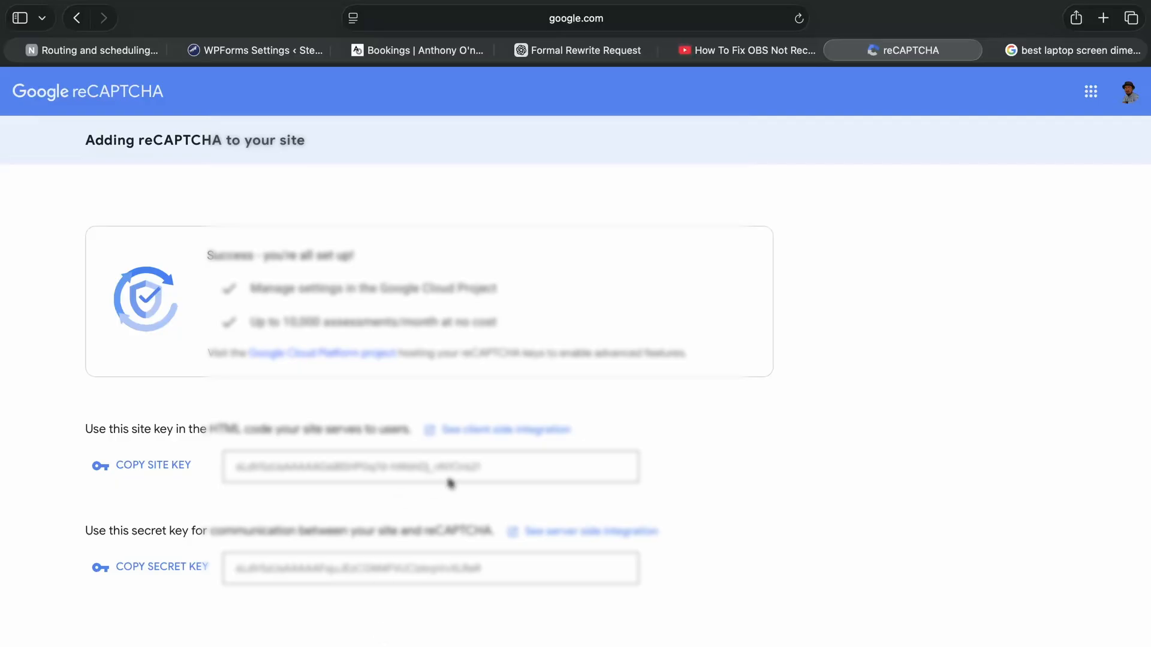
Copy the generated site key from Google reCAPTCHA and paste it into the Site Key field of the WPForms settings.
drag(490, 470, 222, 472)
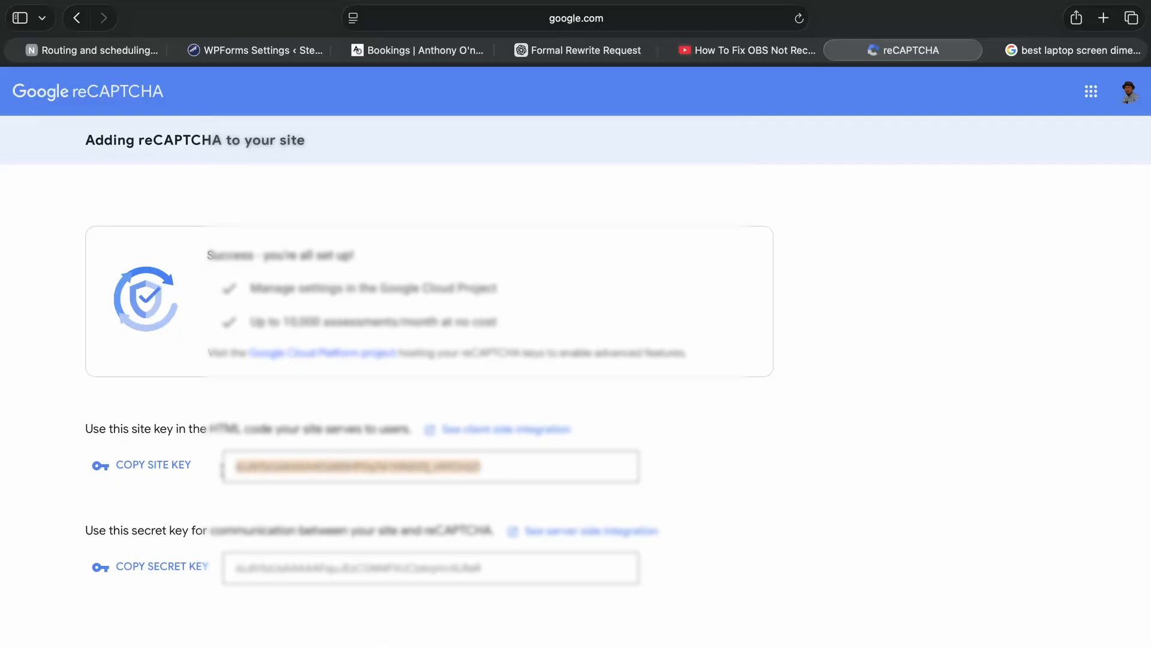
right_click(307, 467)
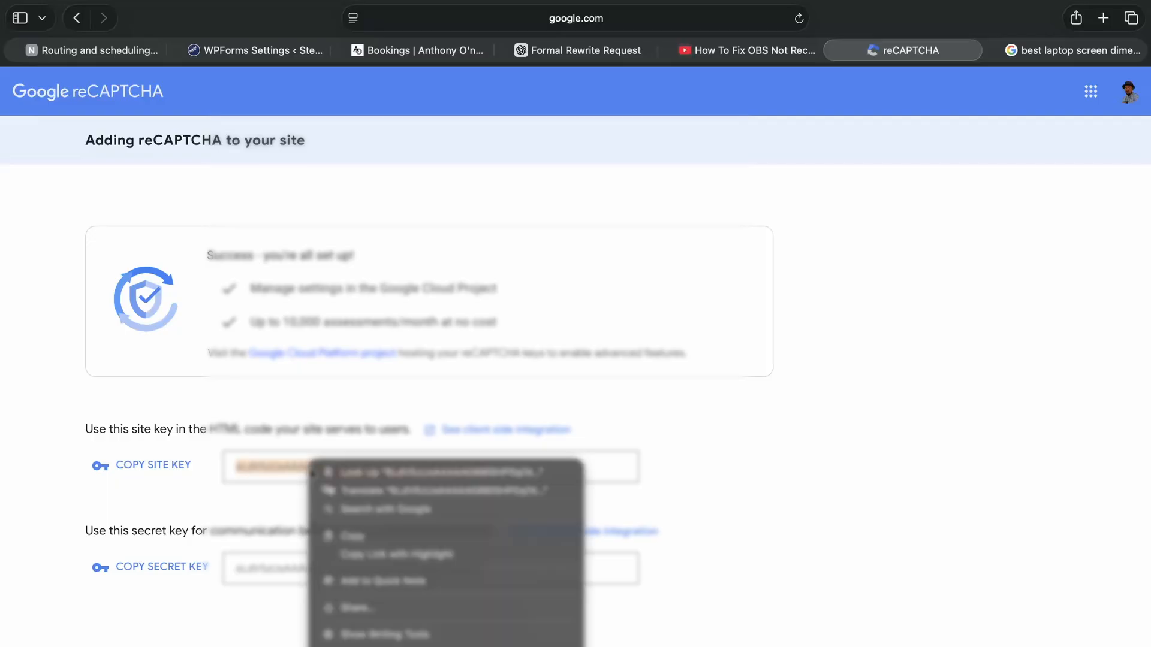
click(372, 534)
click(277, 53)
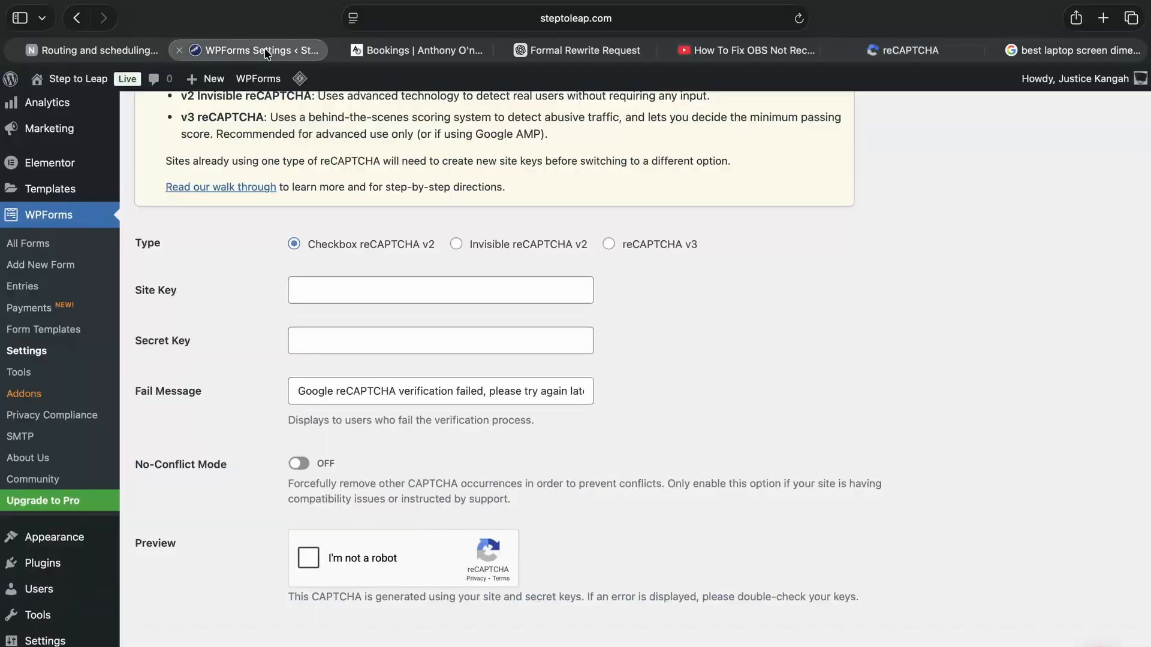
click(330, 292)
key(super+v)
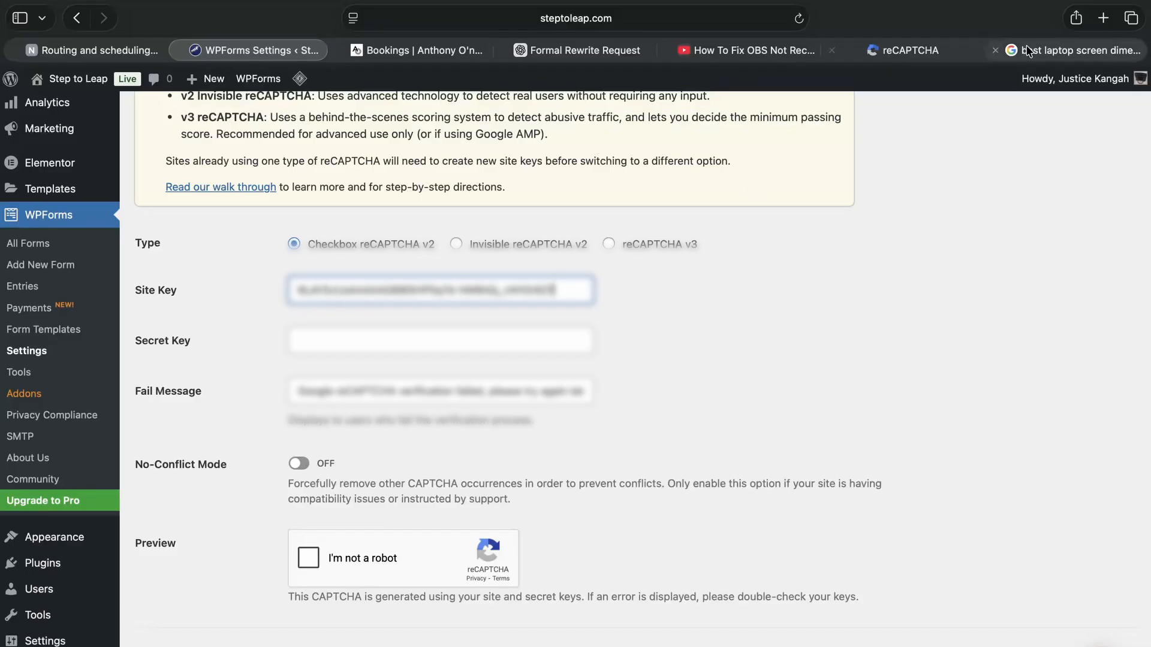
Copy the generated secret key from Google reCAPTCHA and paste it into the Secret Key field of the WPForms settings.
click(959, 55)
drag(497, 583, 243, 564)
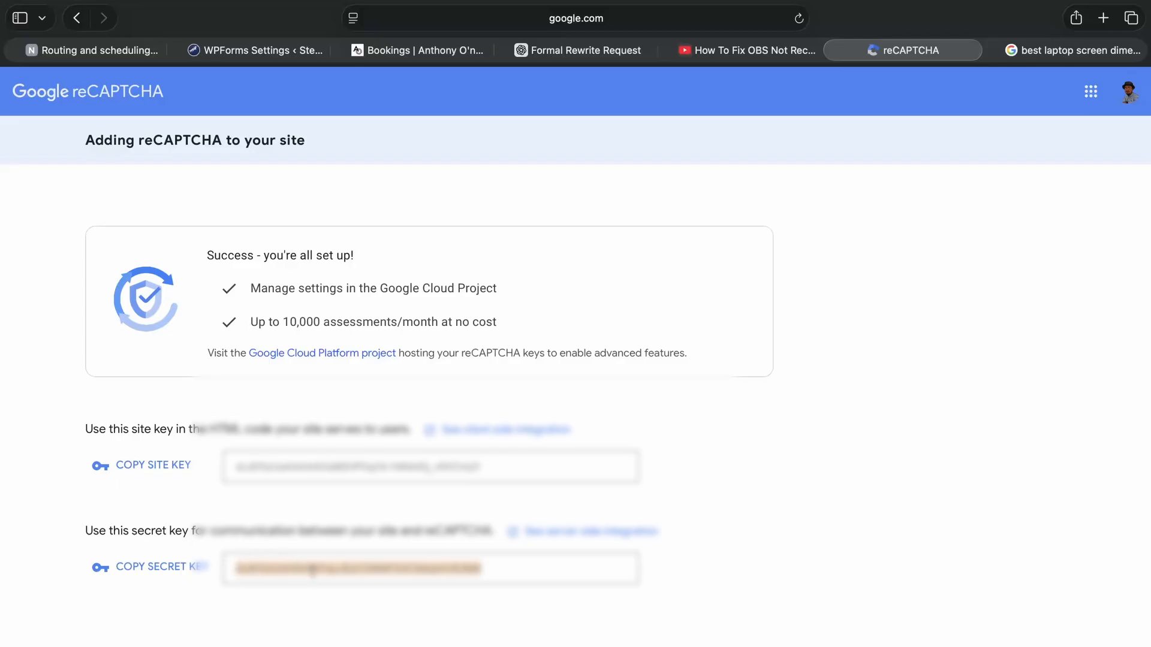
right_click(313, 571)
click(368, 533)
click(257, 51)
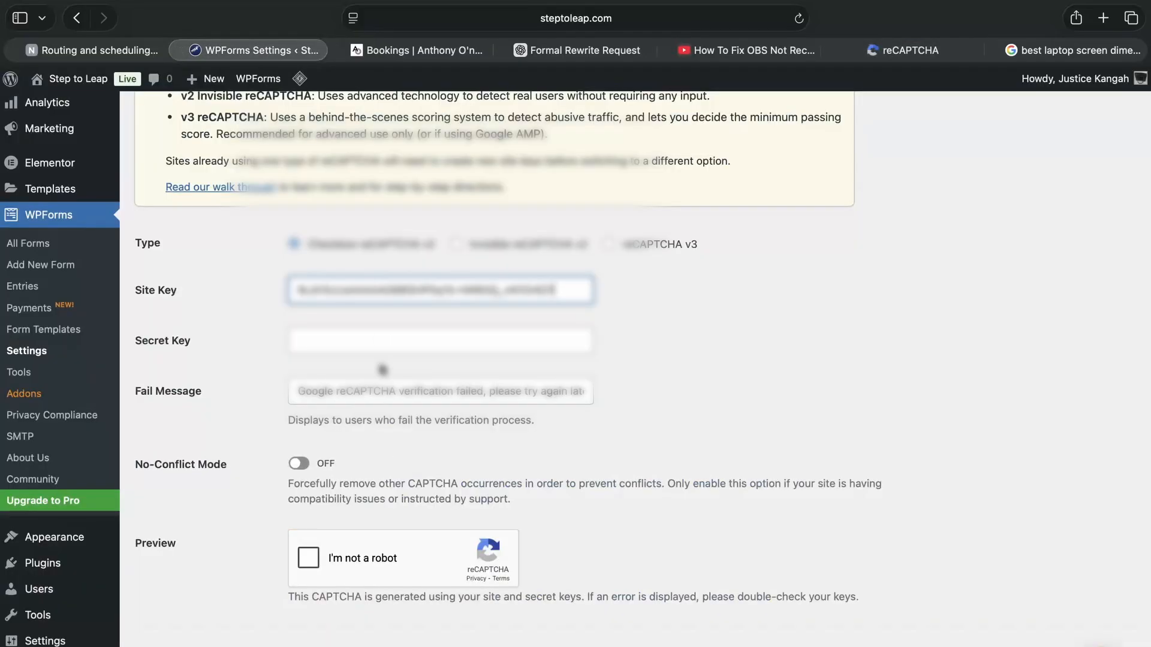
click(380, 340)
key(super+v)
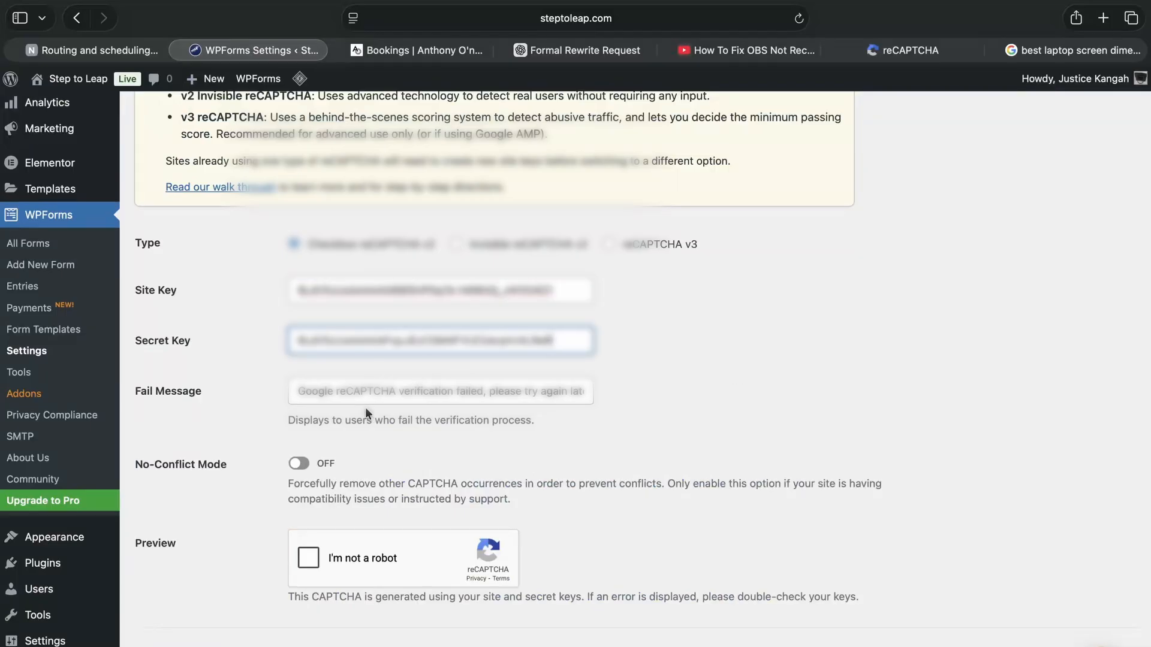
Save the WPForms CAPTCHA settings and look over the saved reCAPTCHA options.
drag(298, 391, 593, 393)
click(212, 411)
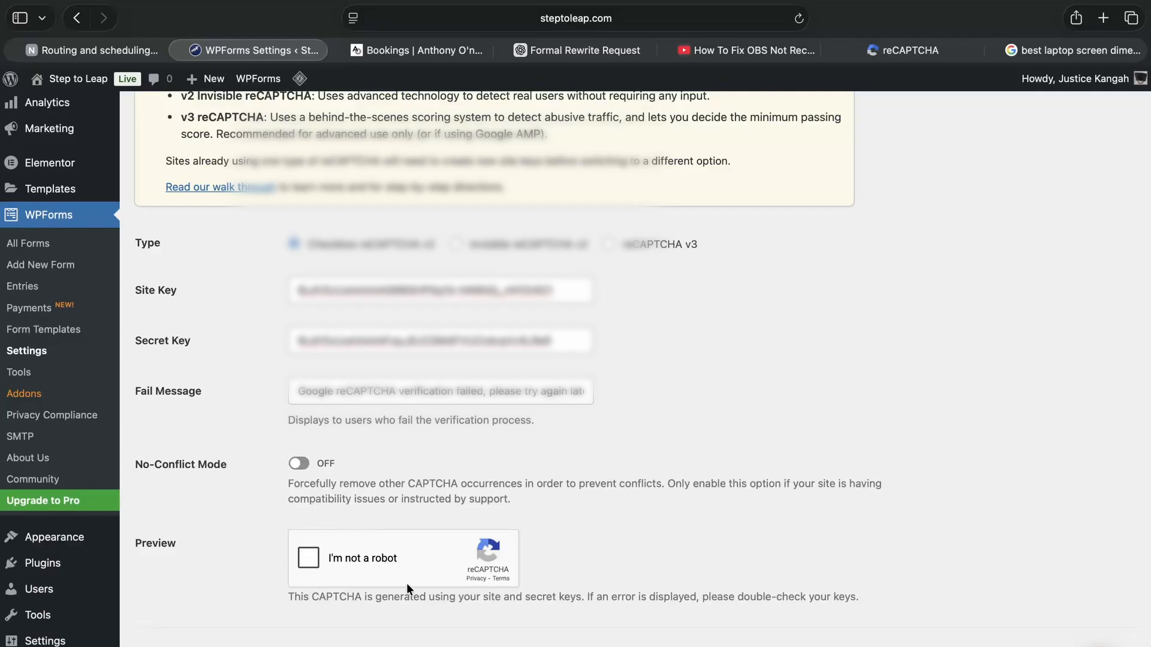
scroll(401, 548, down, 3)
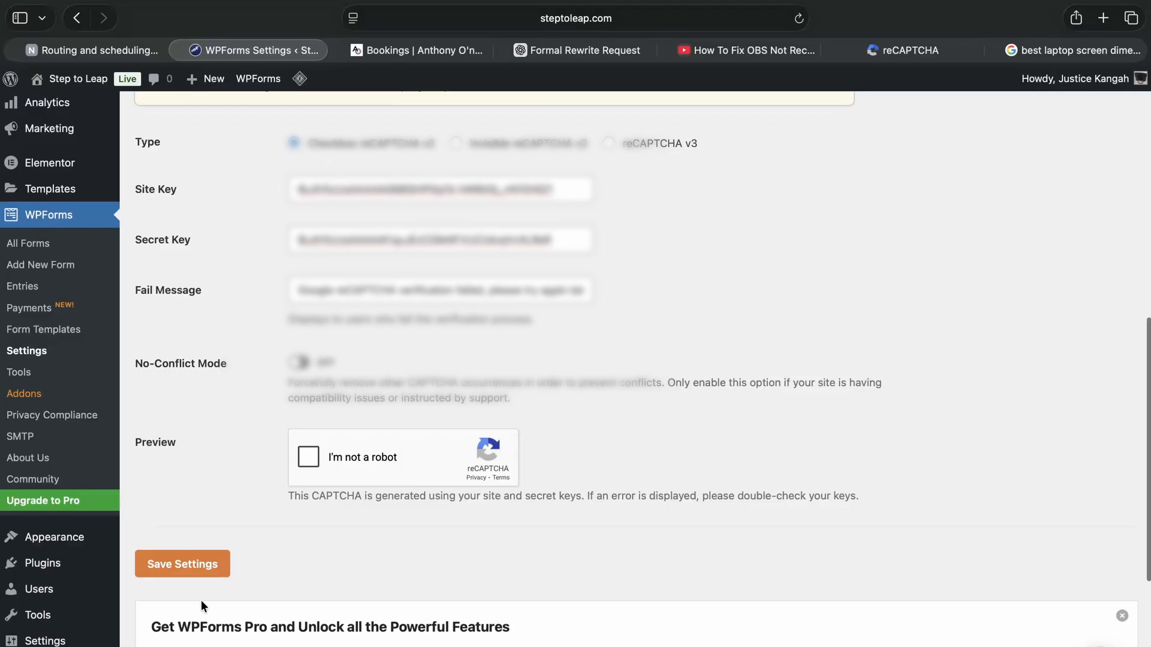
click(173, 570)
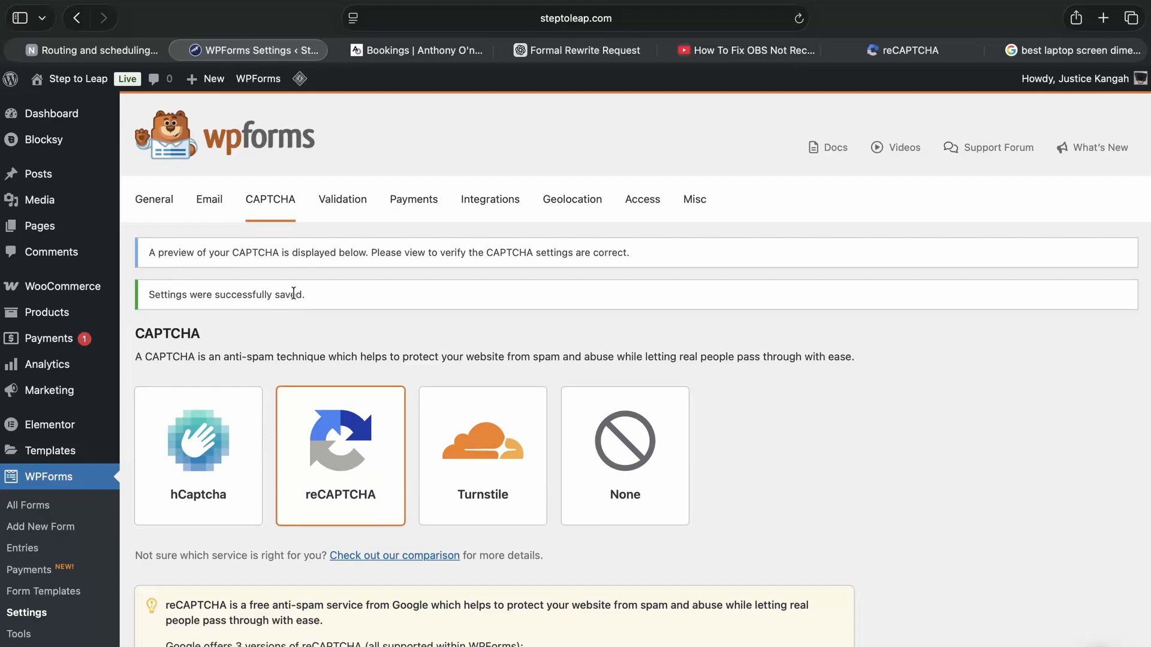
scroll(294, 292, down, 10)
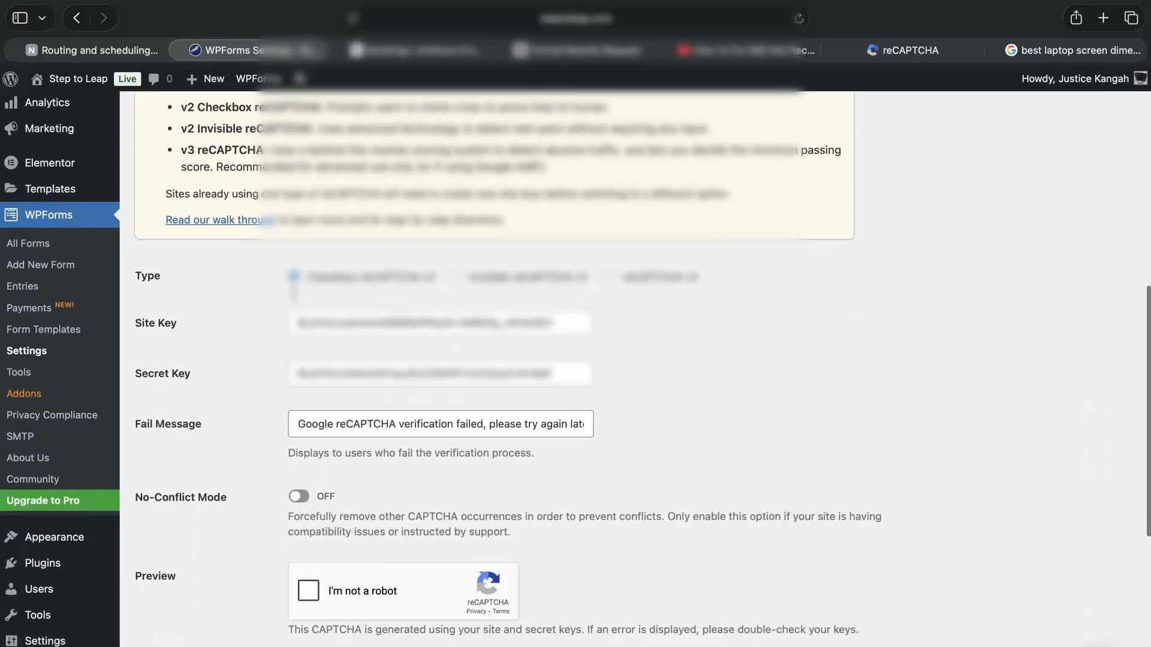
scroll(293, 293, down, 8)
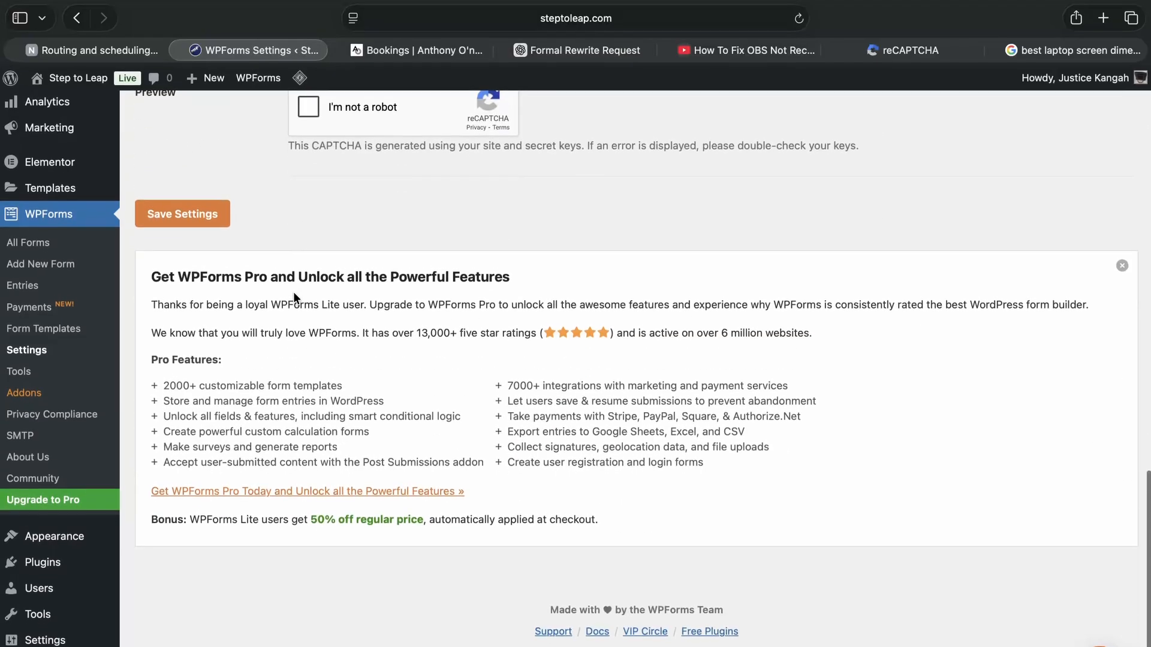
scroll(293, 292, up, 3)
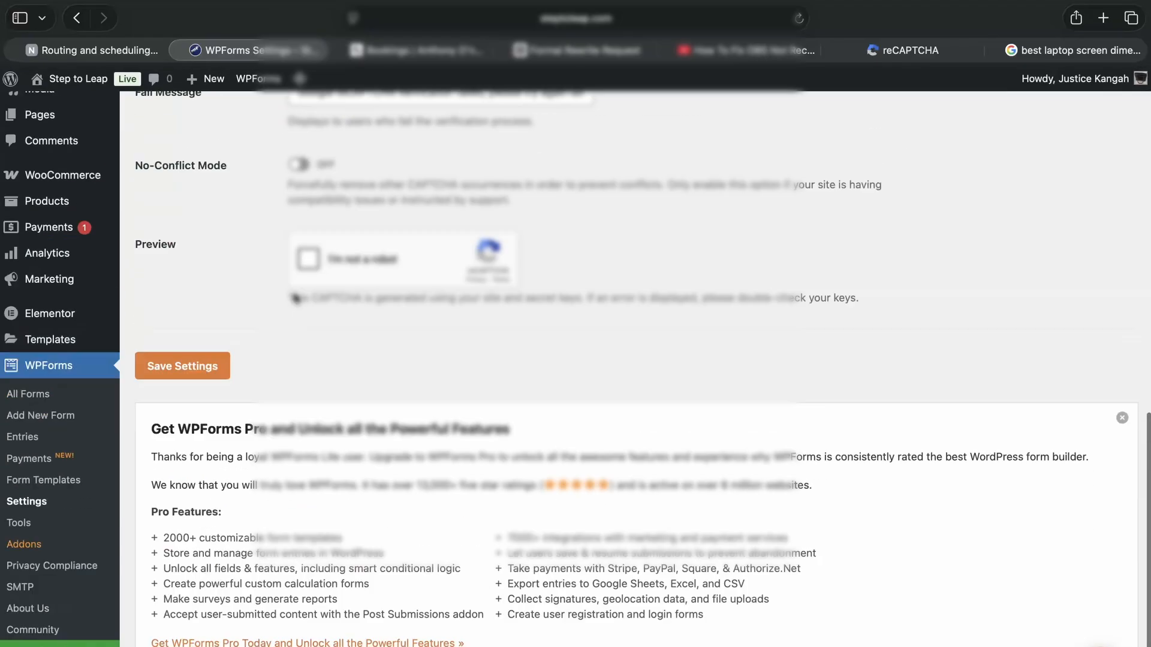
scroll(296, 298, up, 9)
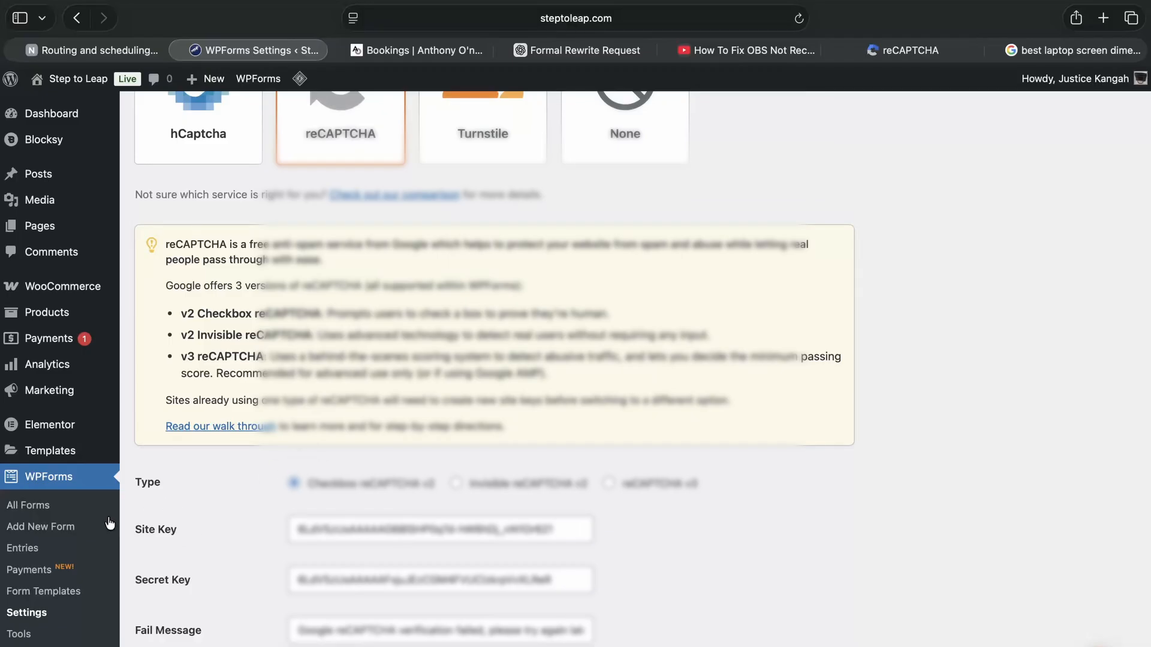
Open Simple Contact Form from the forms list for editing and add reCAPTCHA to it.
click(31, 509)
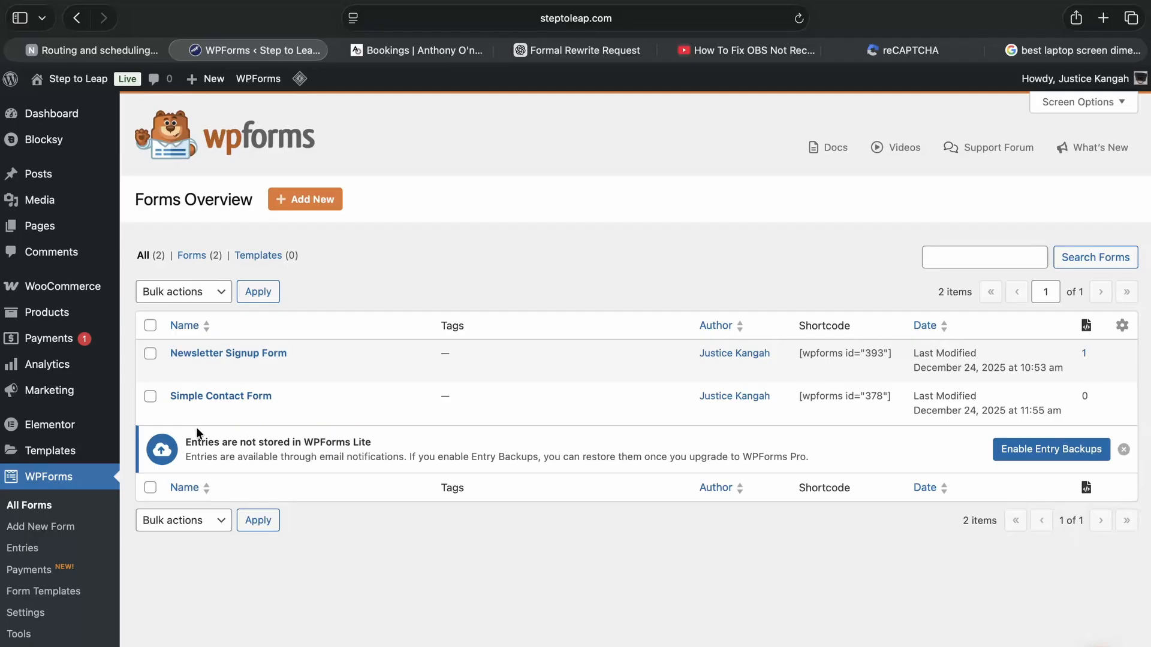
click(178, 413)
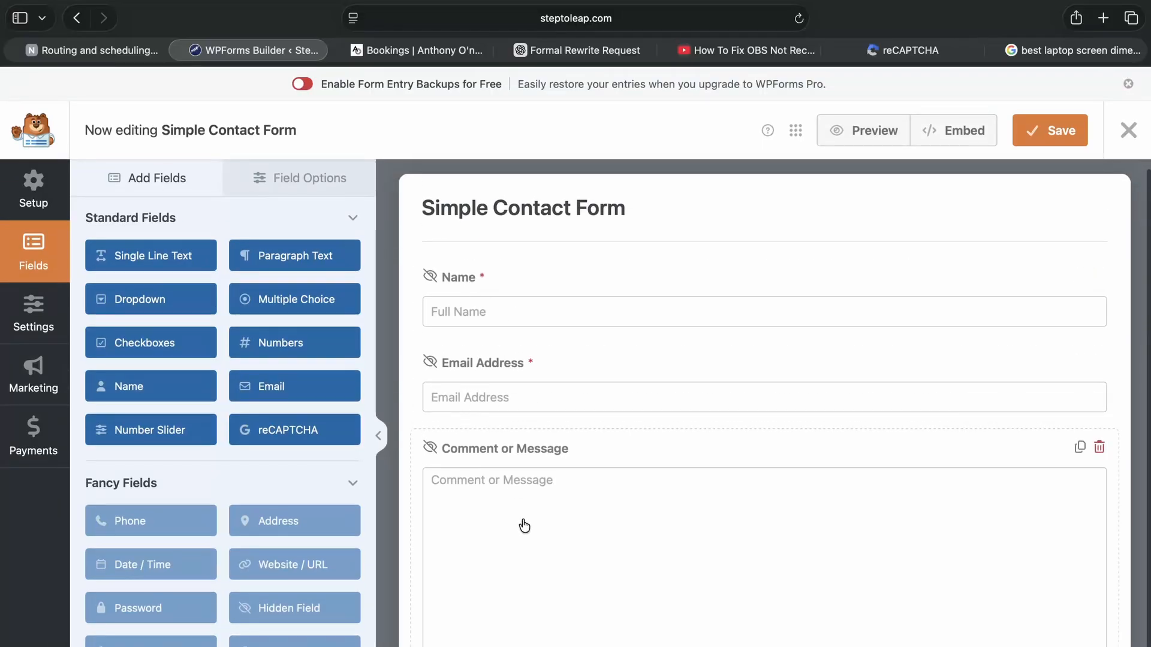
scroll(521, 526, down, 3)
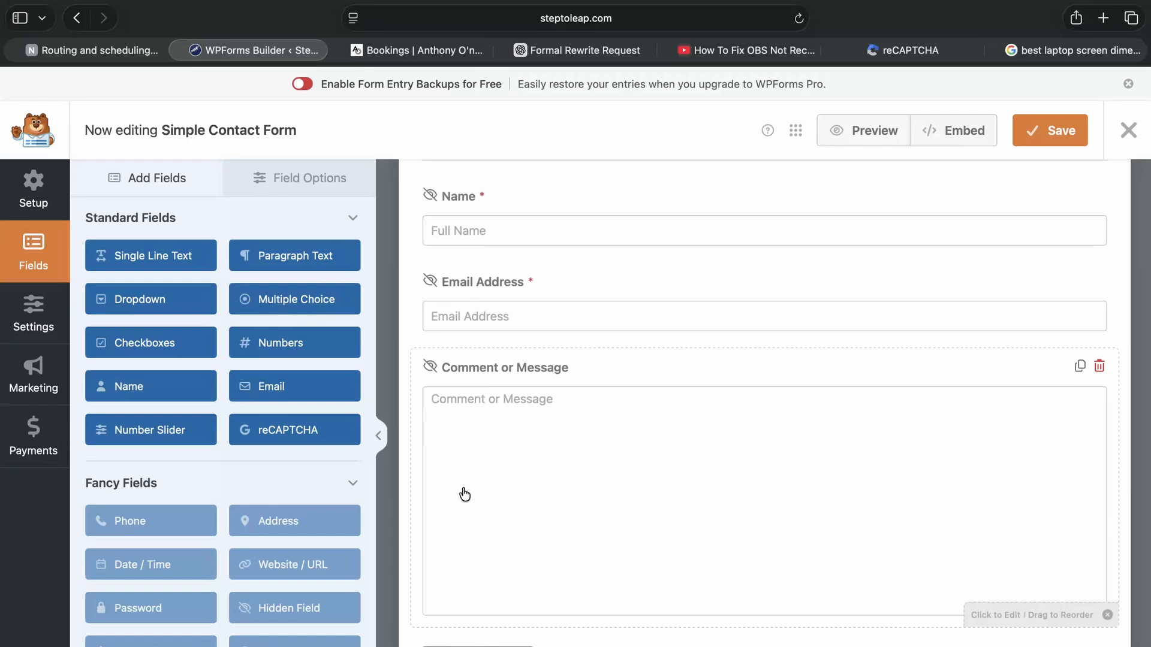
click(284, 436)
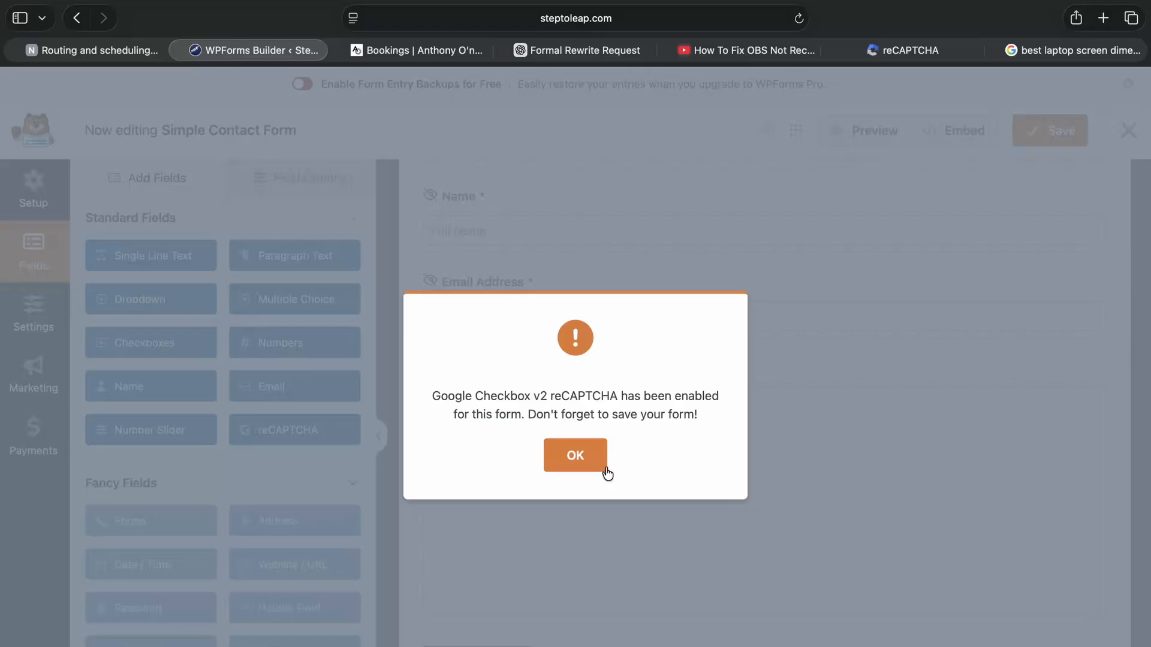
click(585, 458)
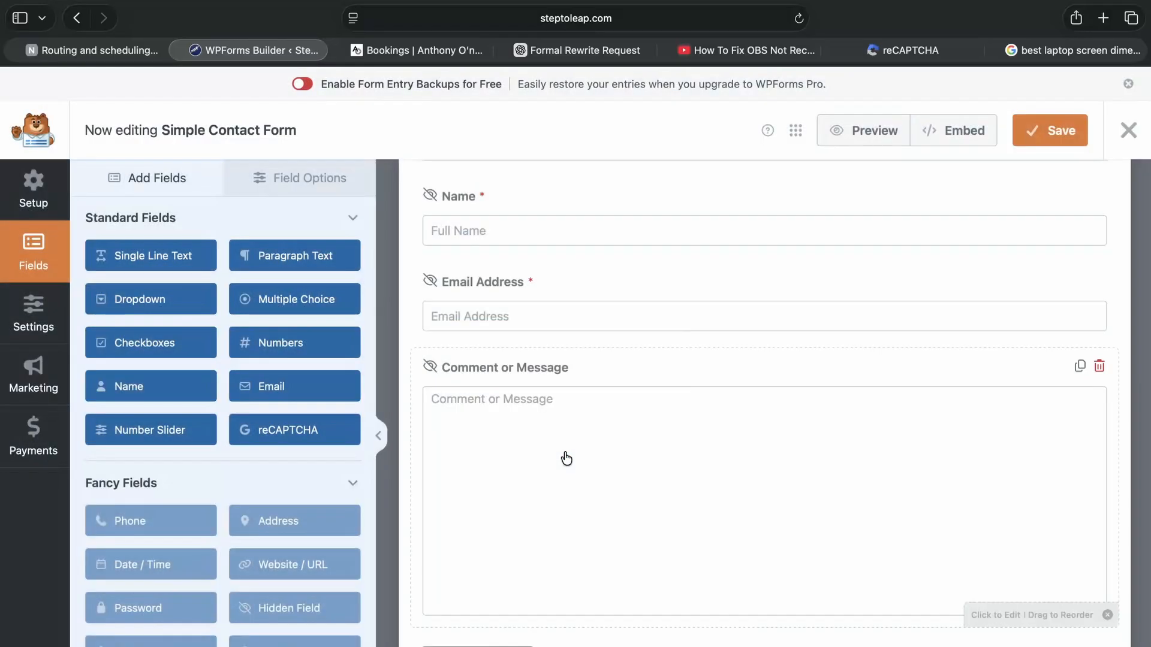
In the form's Spam Protection and Security settings, switch Google Checkbox v2 reCAPTCHA off and back on, and save the form.
click(31, 325)
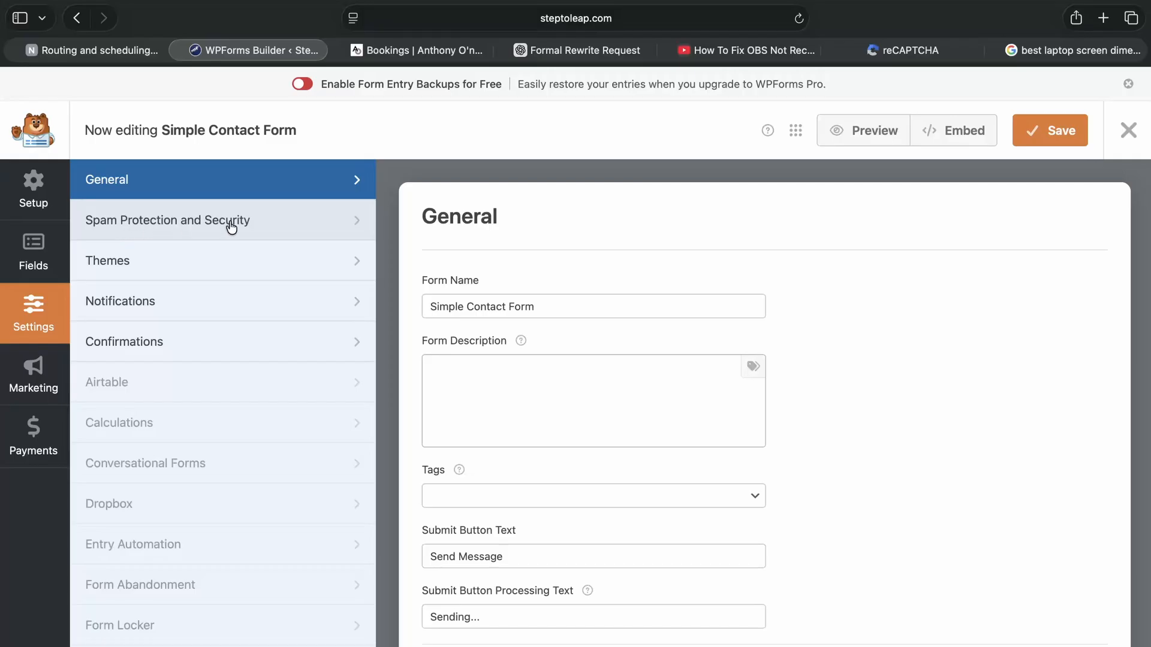
click(198, 223)
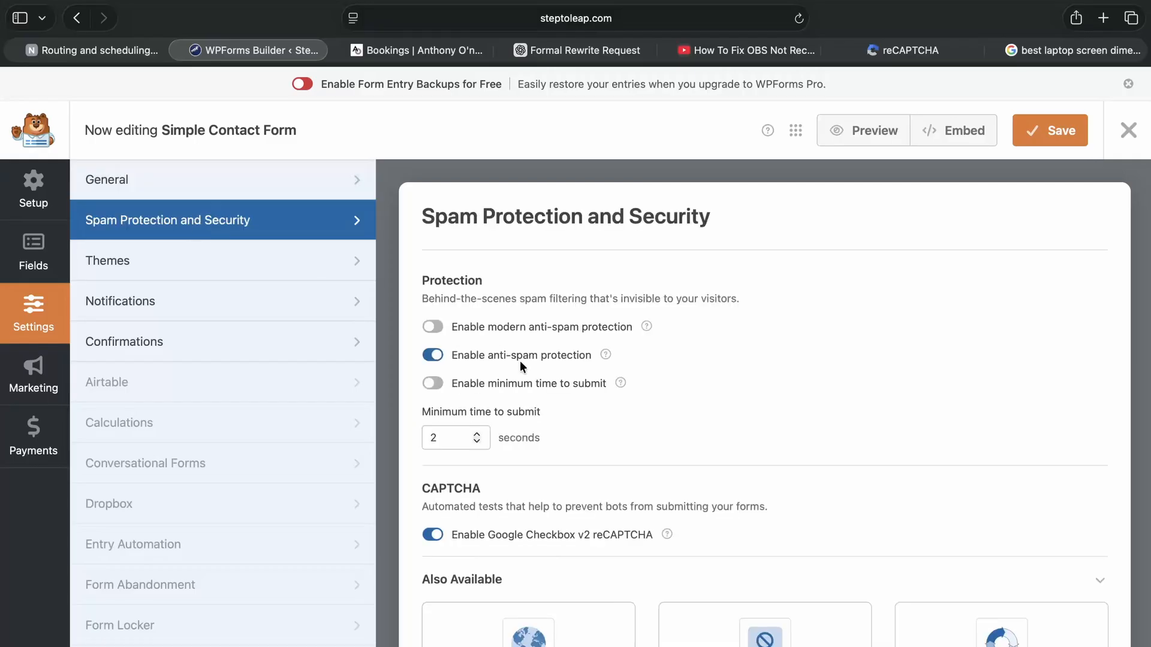
scroll(520, 367, down, 3)
scroll(520, 367, down, 1)
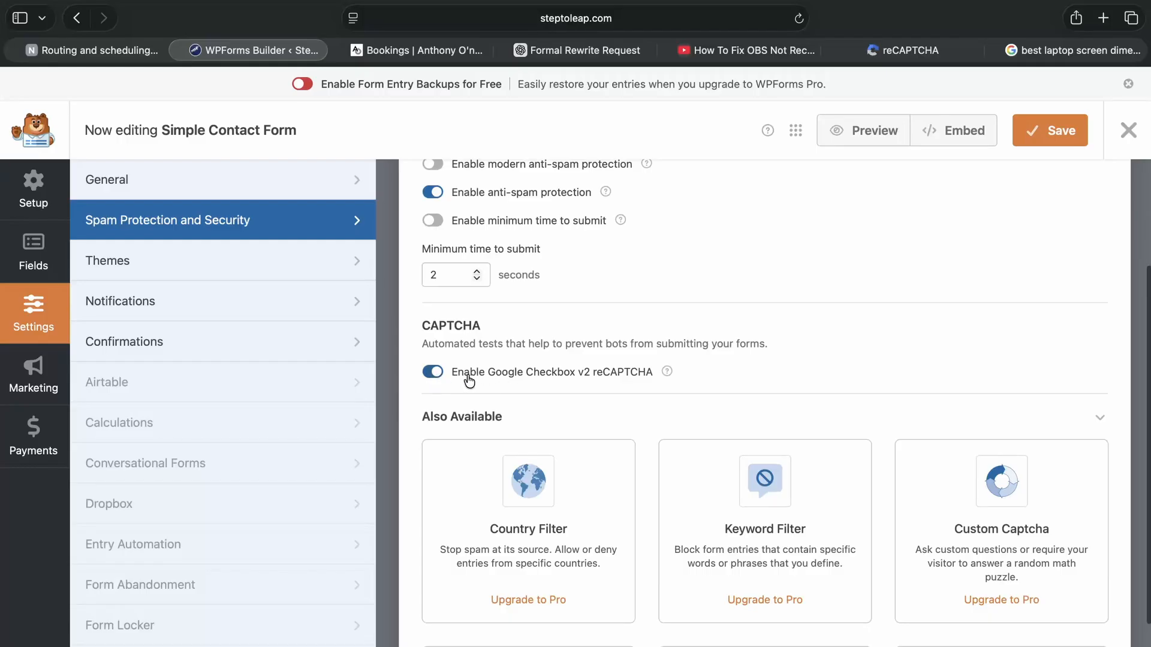
click(440, 375)
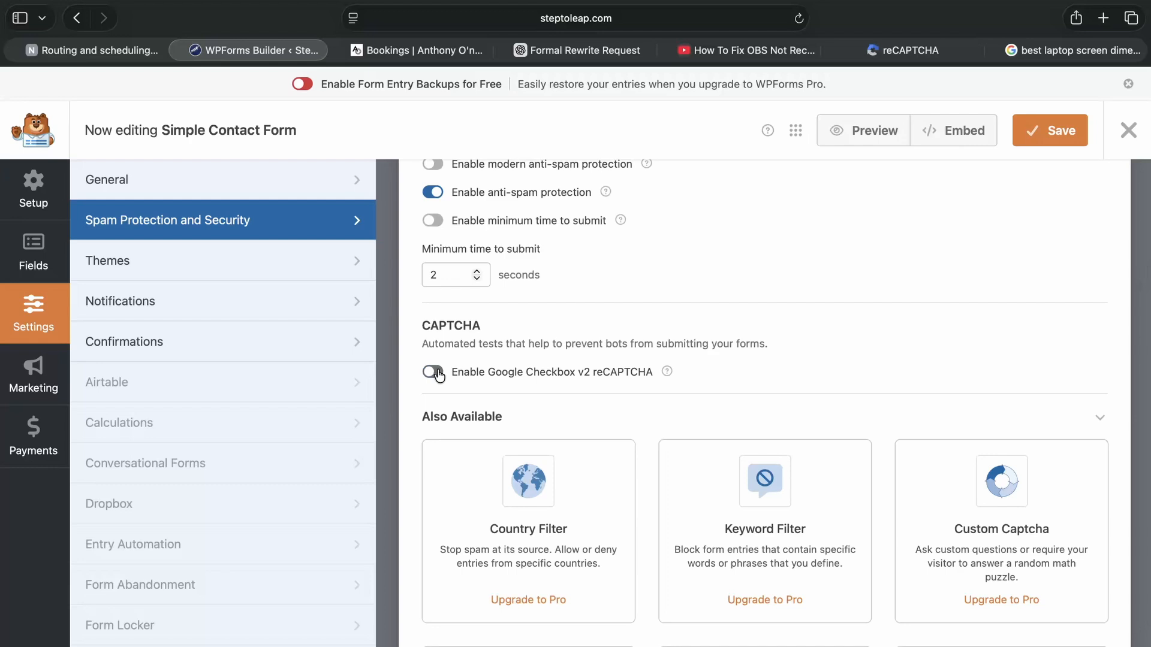
click(433, 375)
click(1053, 136)
scroll(819, 232, down, 3)
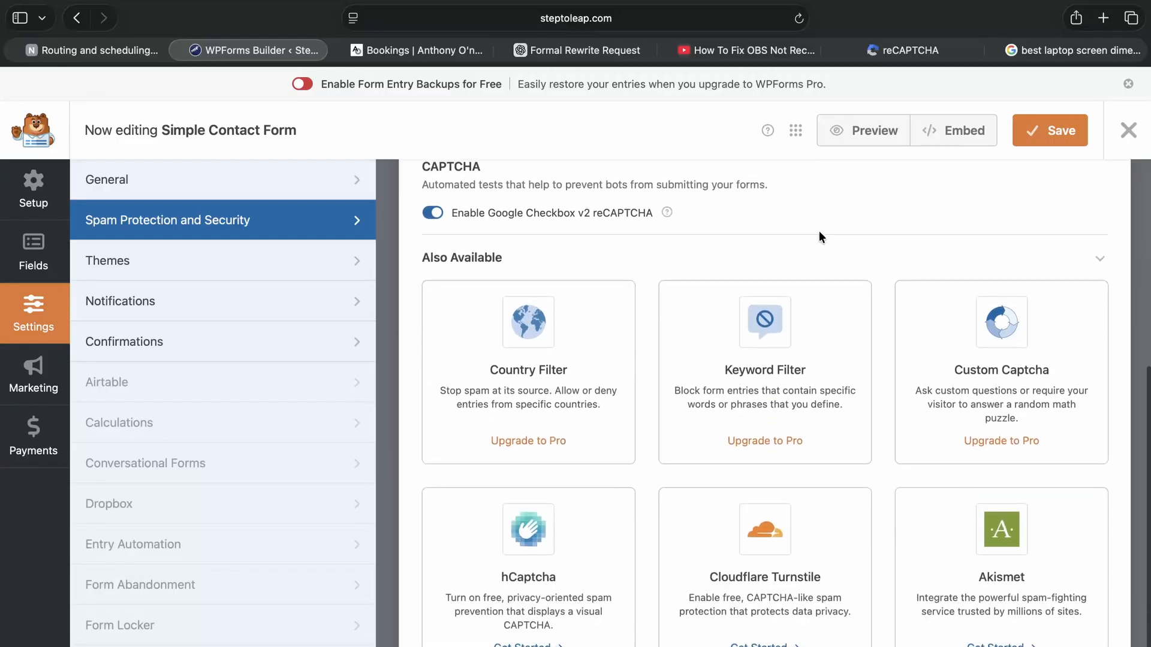
scroll(819, 232, up, 5)
scroll(819, 232, up, 1)
scroll(819, 232, down, 2)
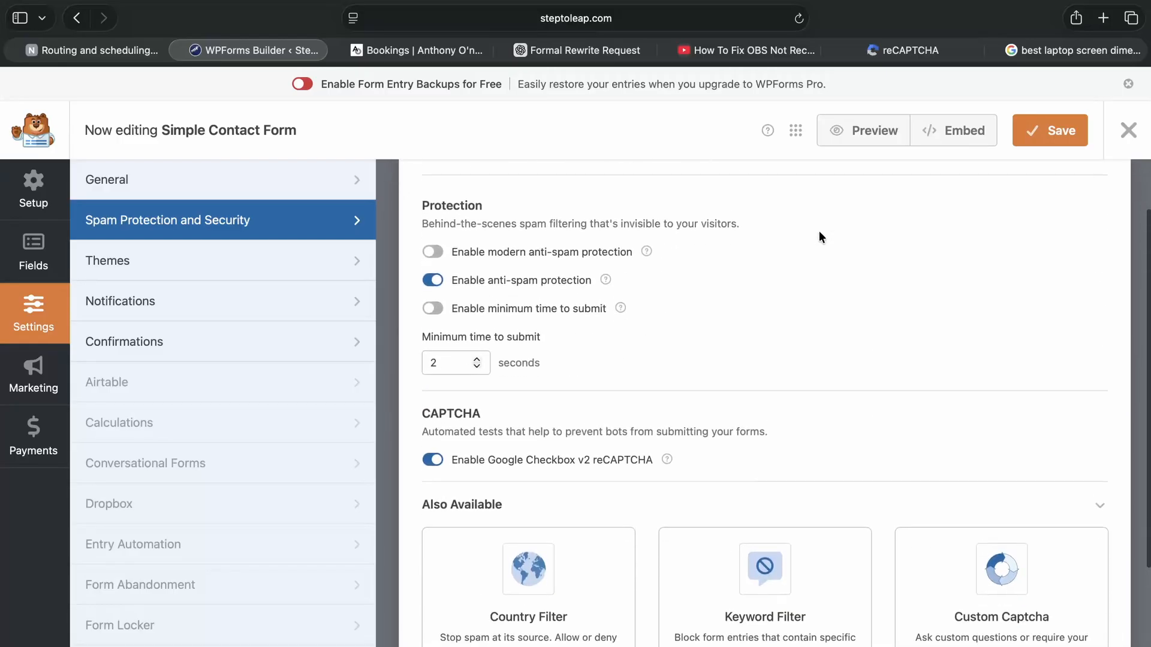
scroll(786, 236, up, 2)
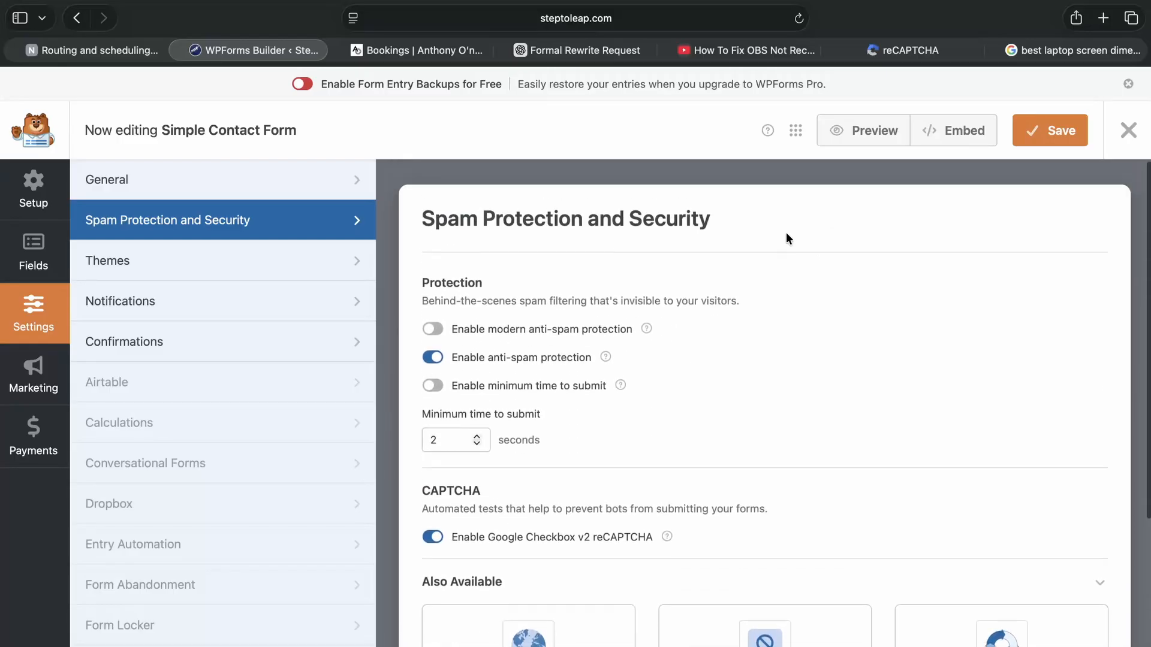
Check the form's fields view for the reCAPTCHA badge, save Simple Contact Form again and close the form builder.
click(34, 193)
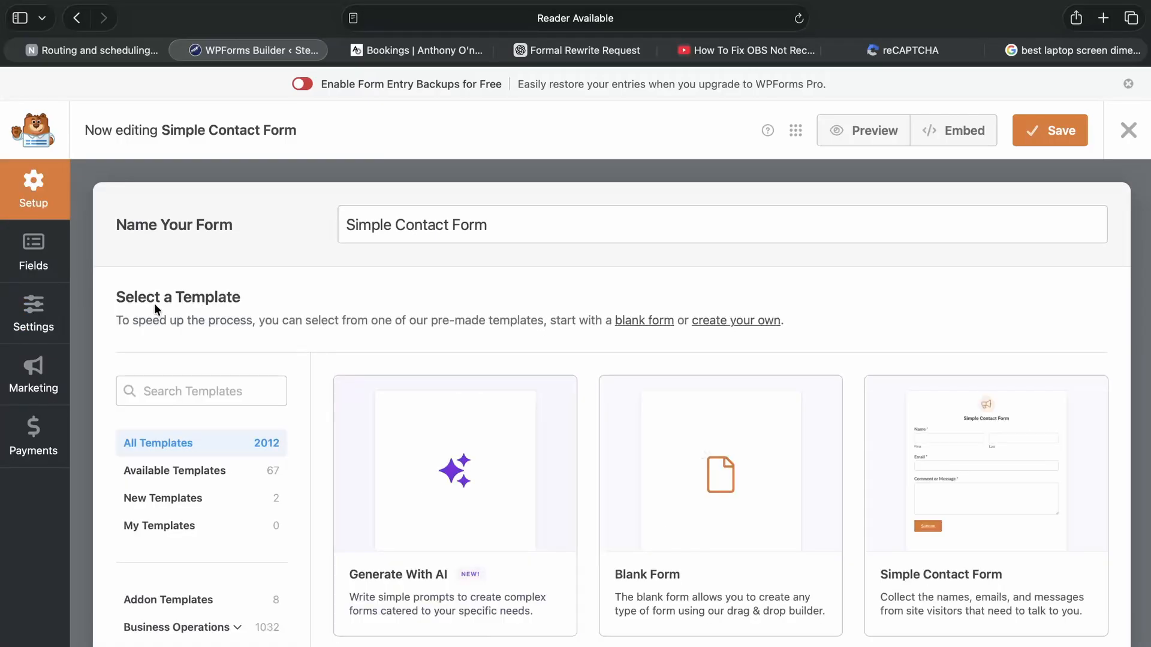
click(34, 255)
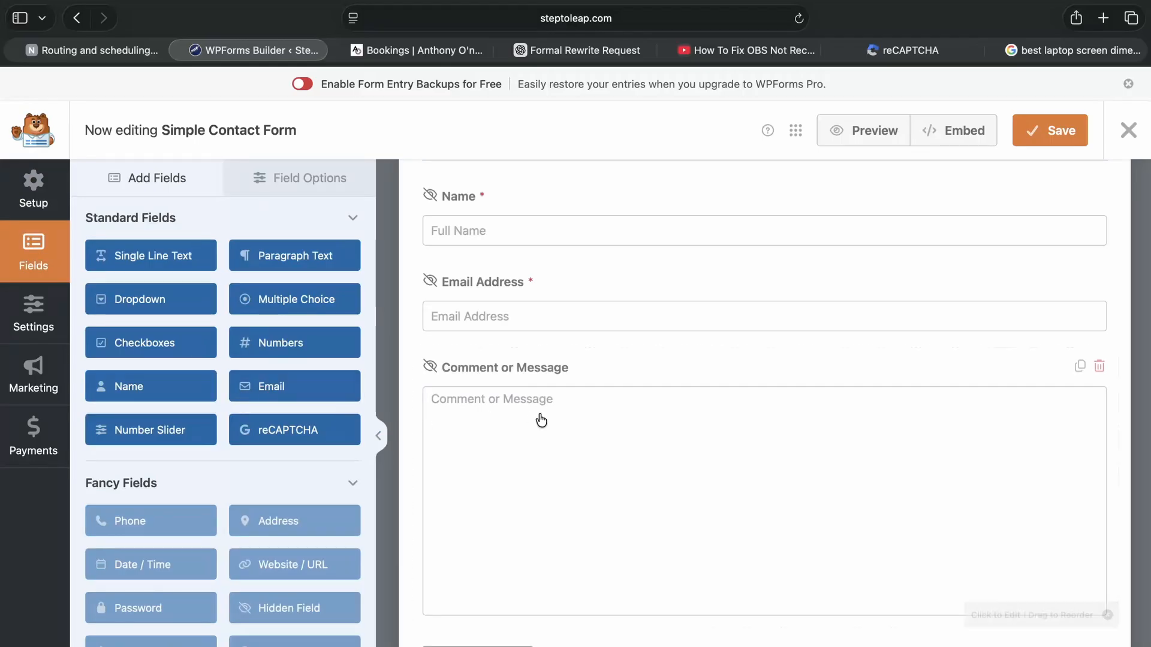
scroll(542, 420, up, 2)
scroll(541, 420, down, 2)
scroll(542, 421, up, 2)
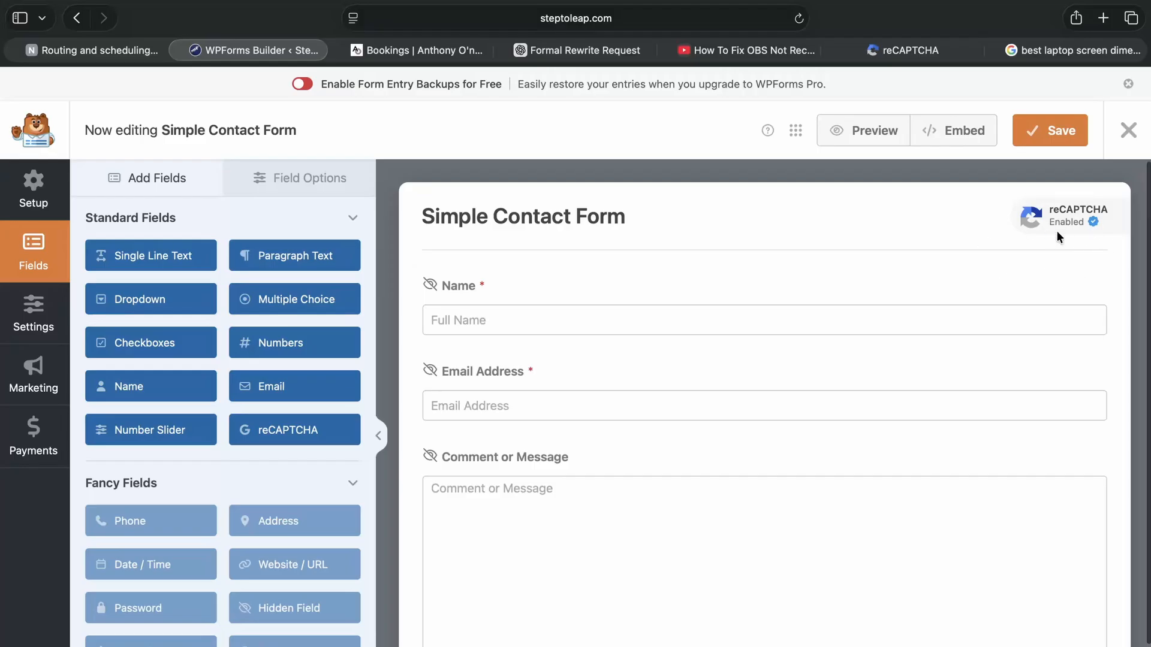
click(1046, 133)
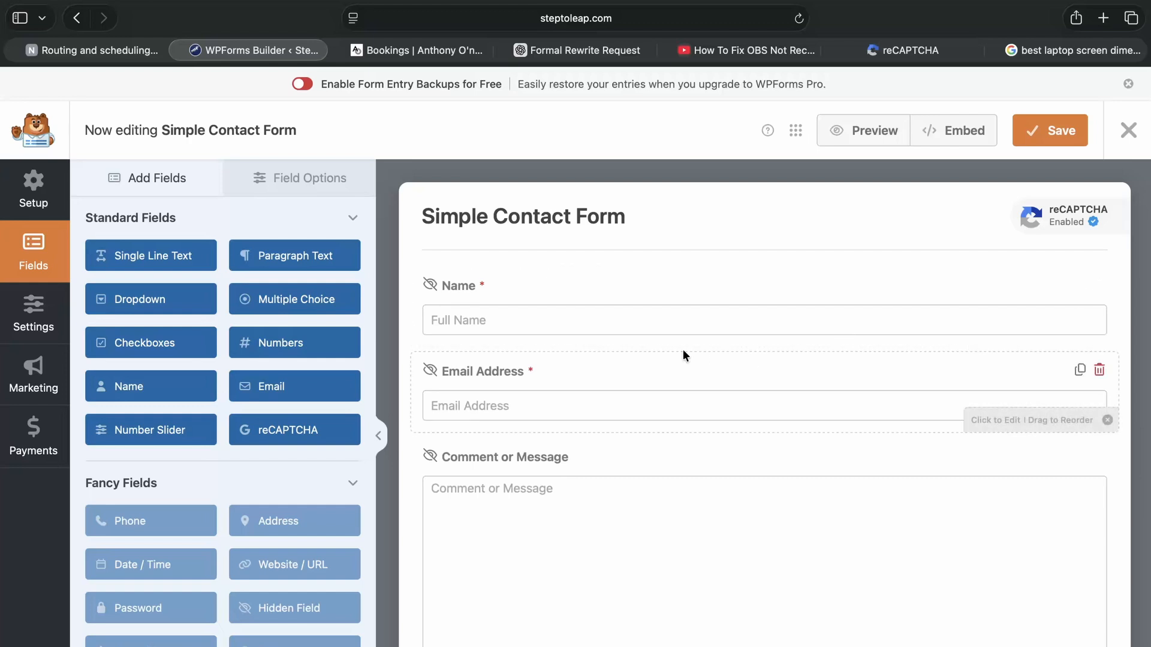
scroll(682, 350, down, 3)
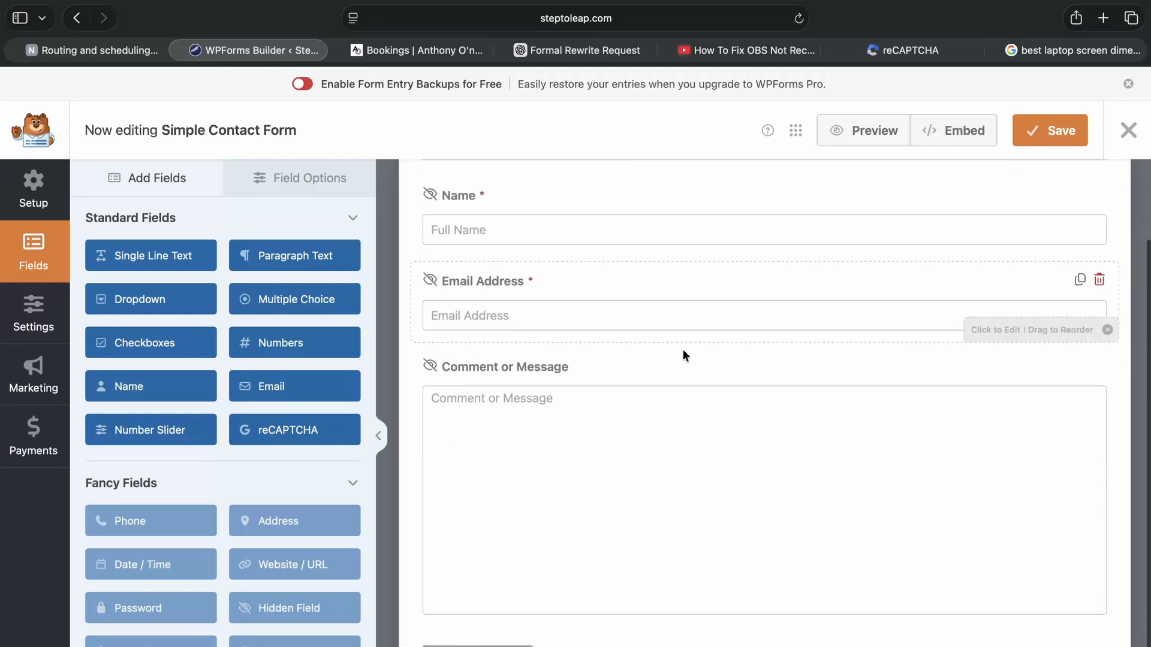
scroll(682, 350, up, 4)
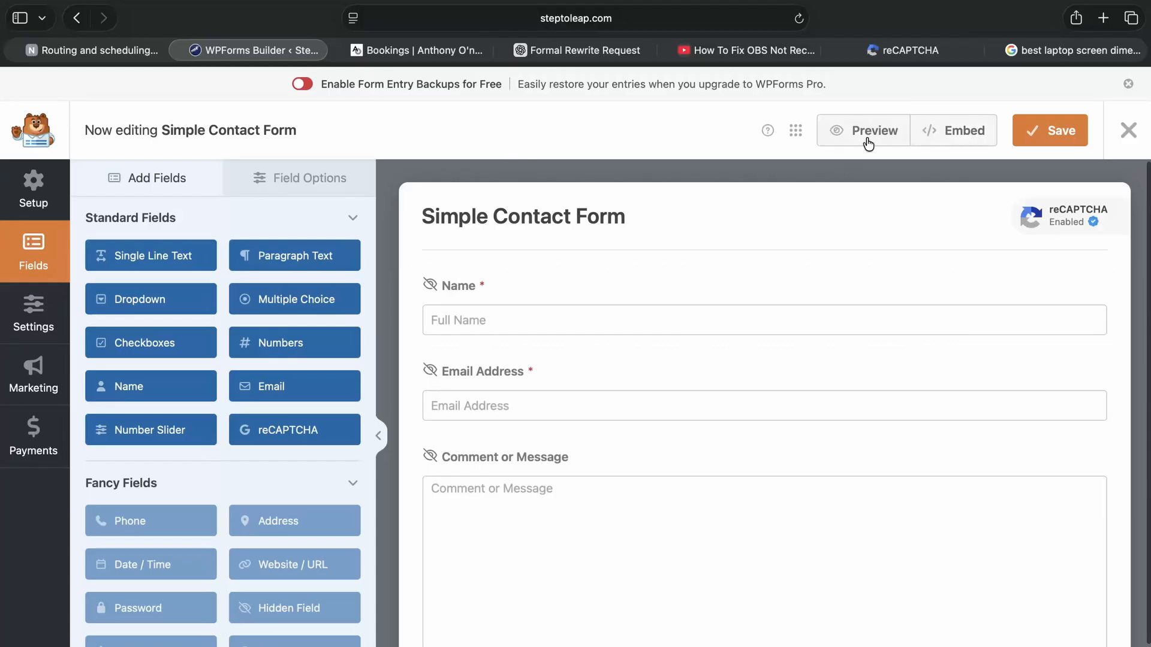
click(1052, 135)
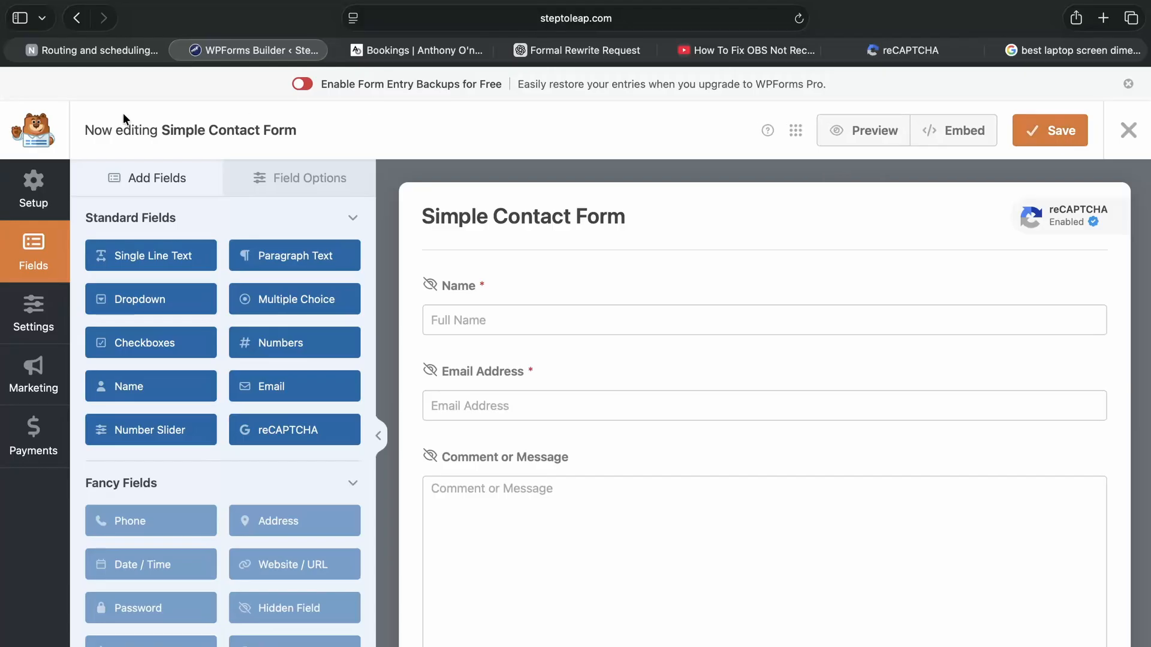
click(1125, 143)
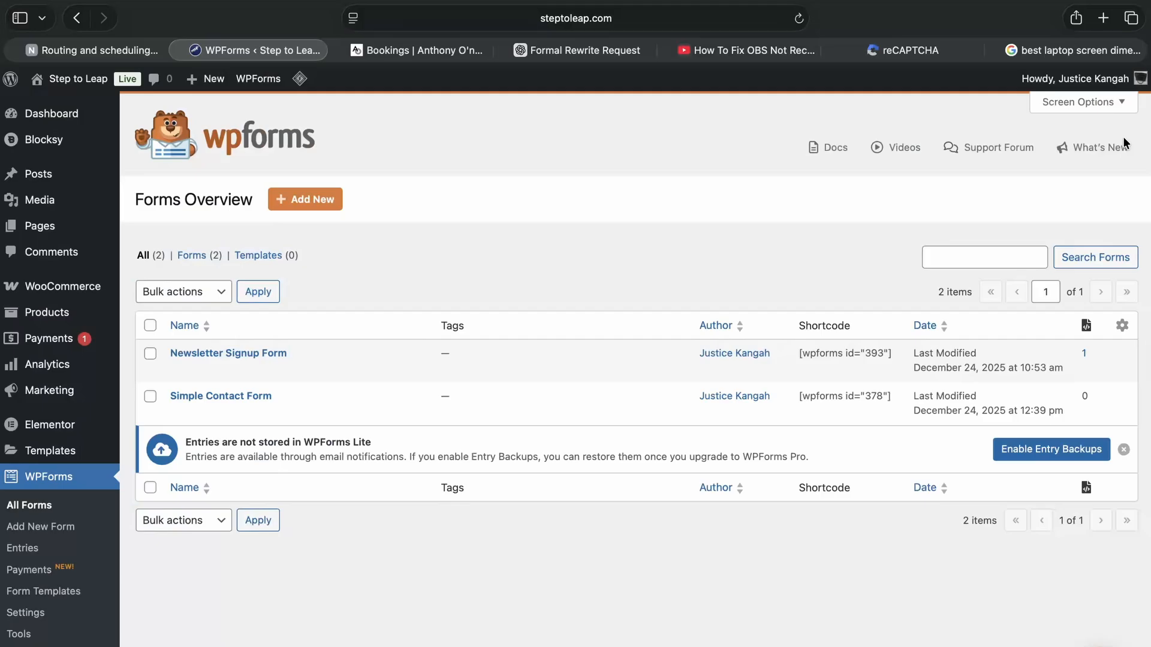
Visit the live site's Contact page and check the inquiries form for the reCAPTCHA checkbox.
click(60, 80)
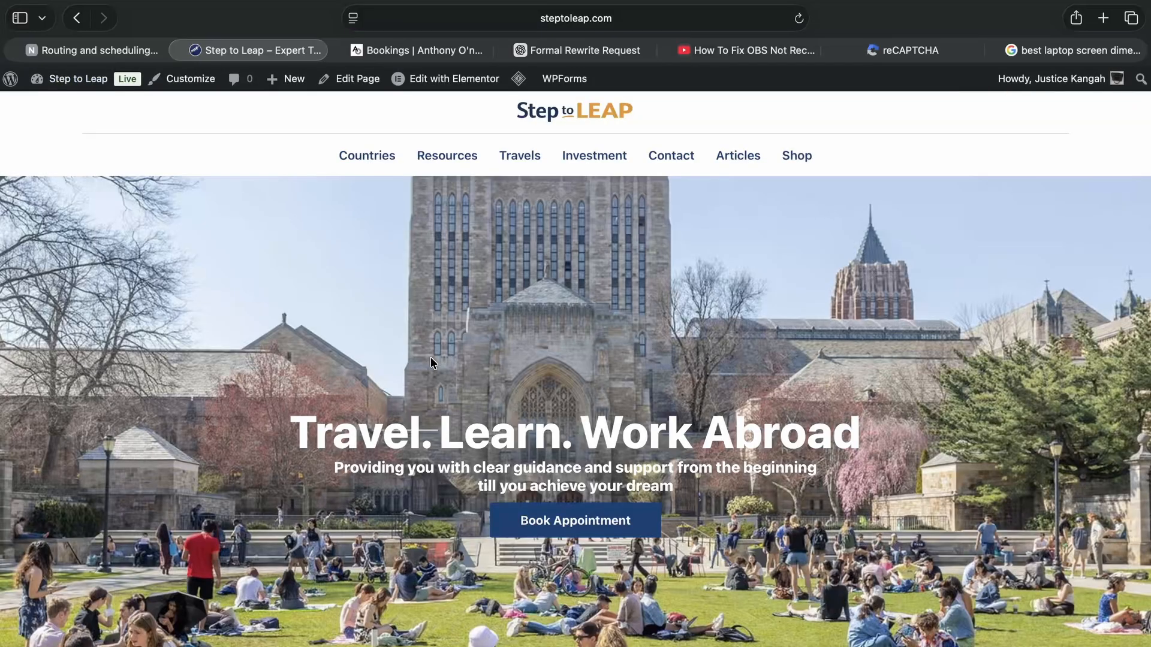
click(673, 160)
scroll(714, 323, down, 10)
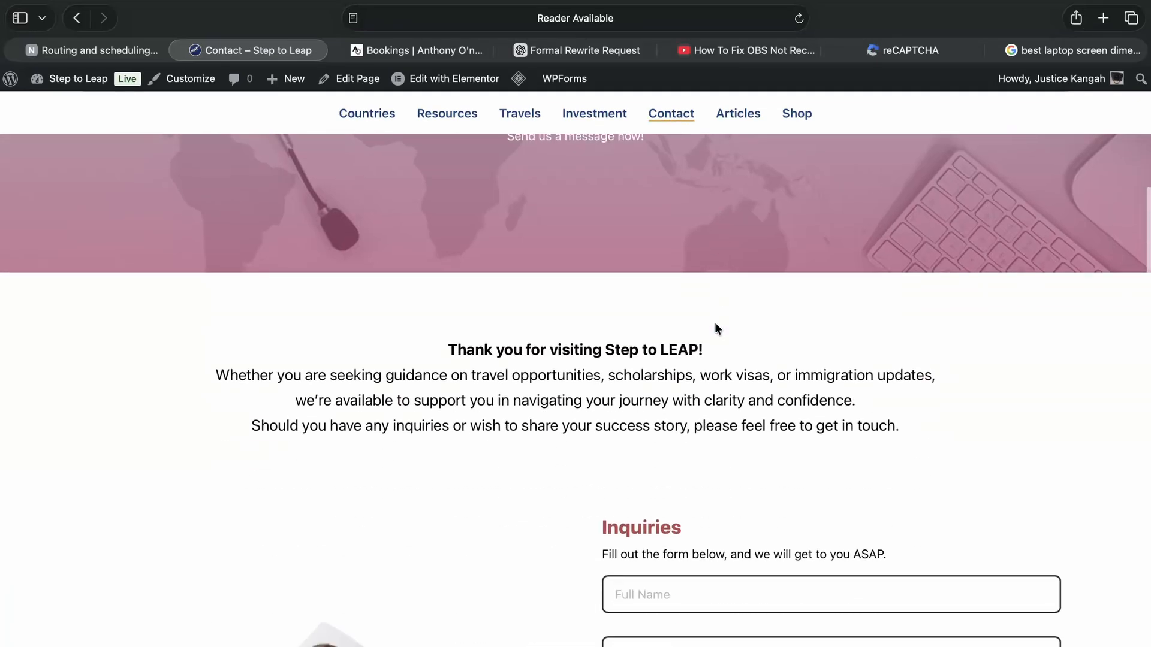
scroll(715, 328, down, 1)
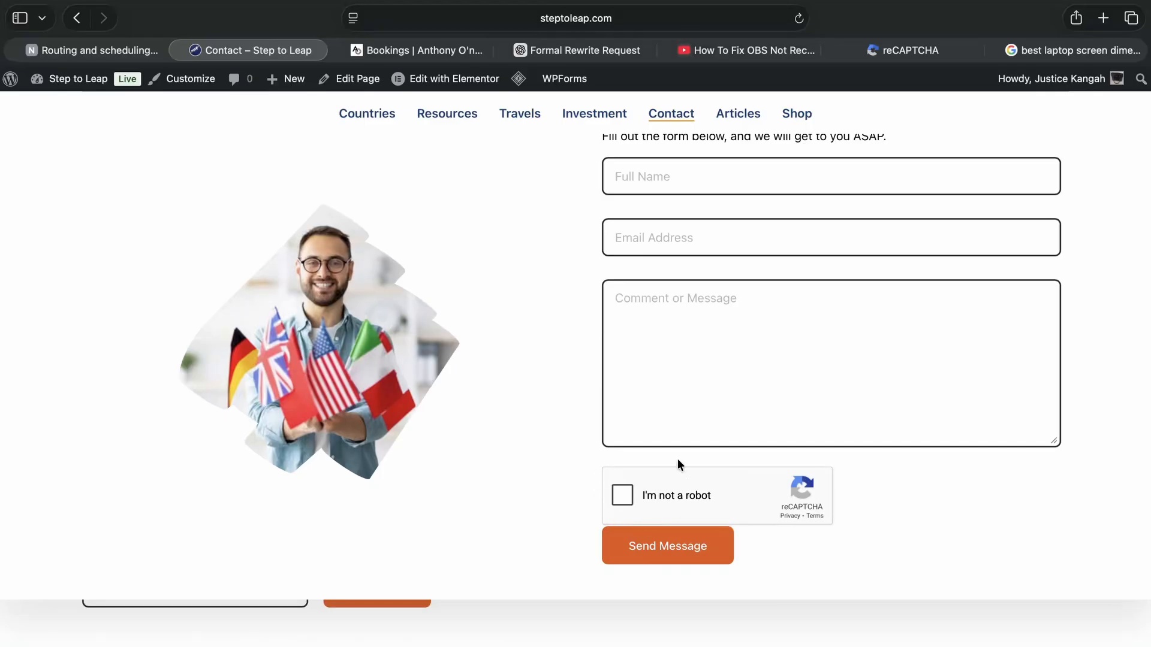
scroll(717, 442, up, 1)
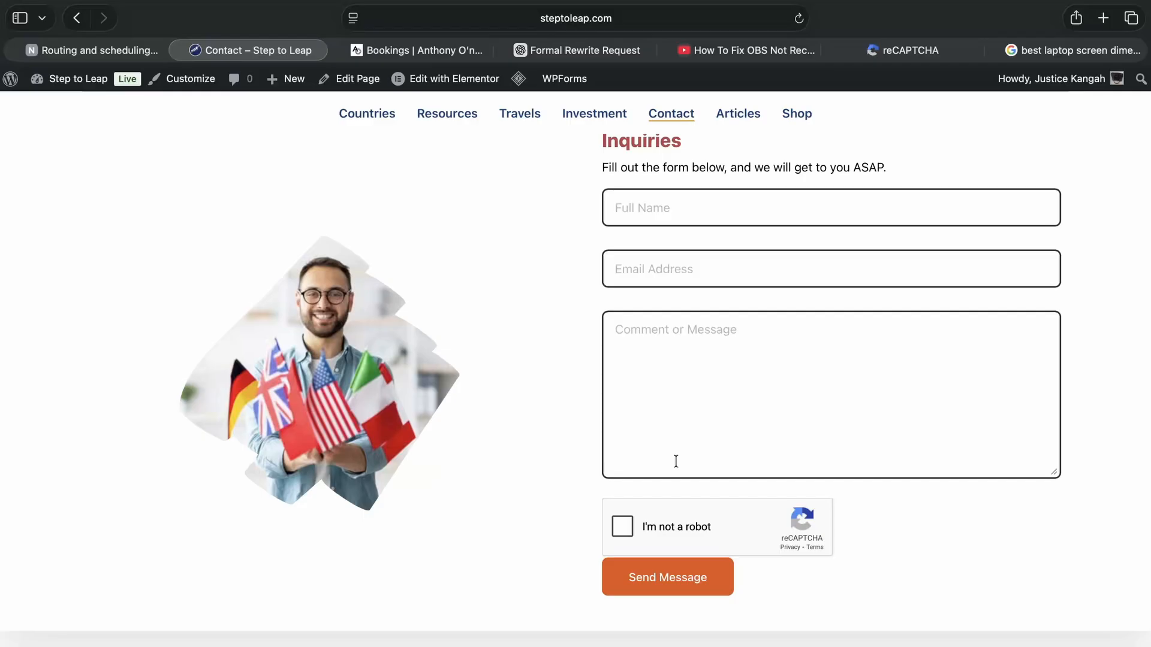
key(ctrl+Right)
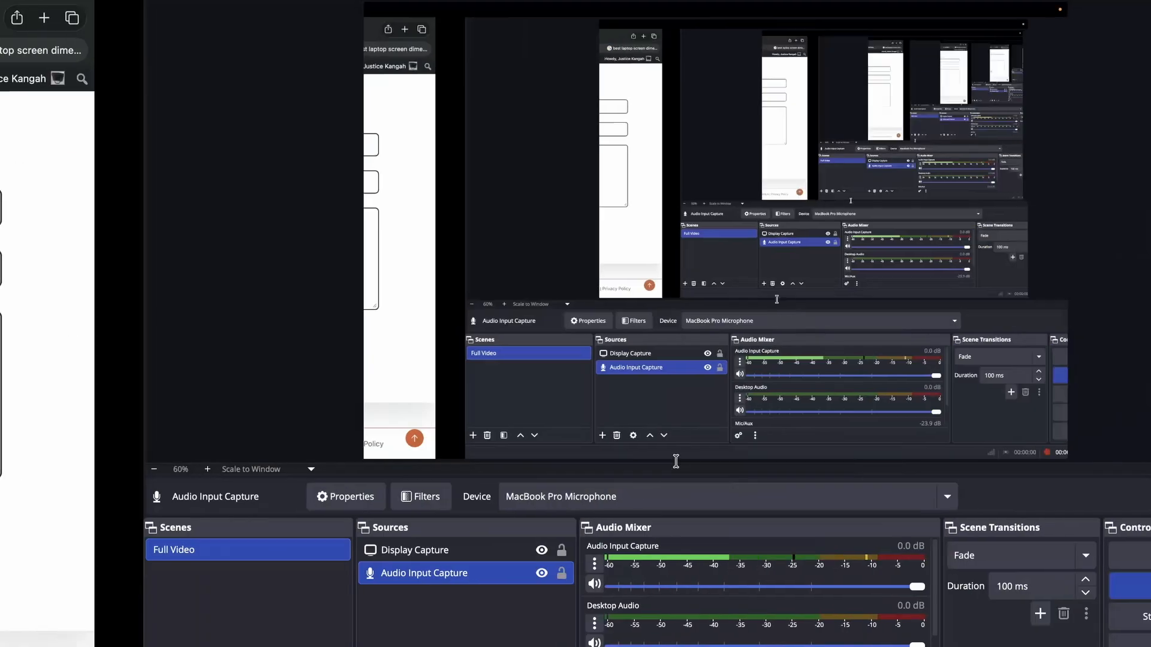